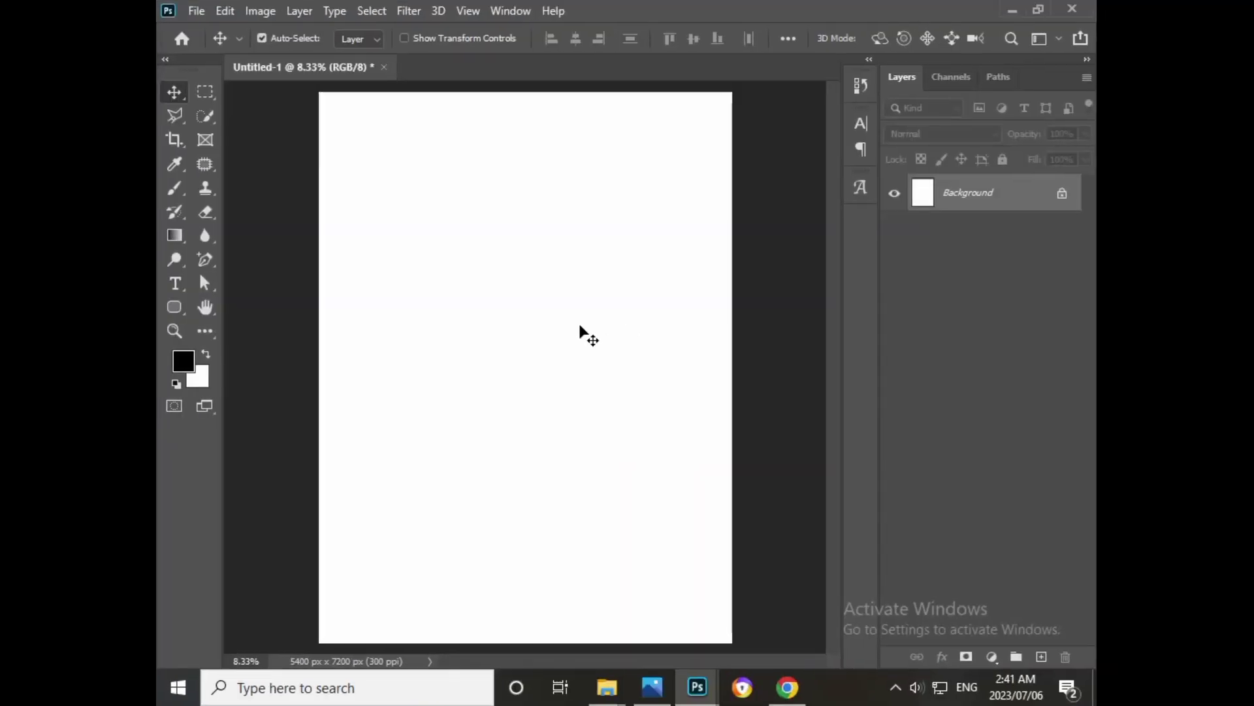
# - Open boy.png and drag it into Untitled-1 as Layer 1
pyautogui.click(194, 10)
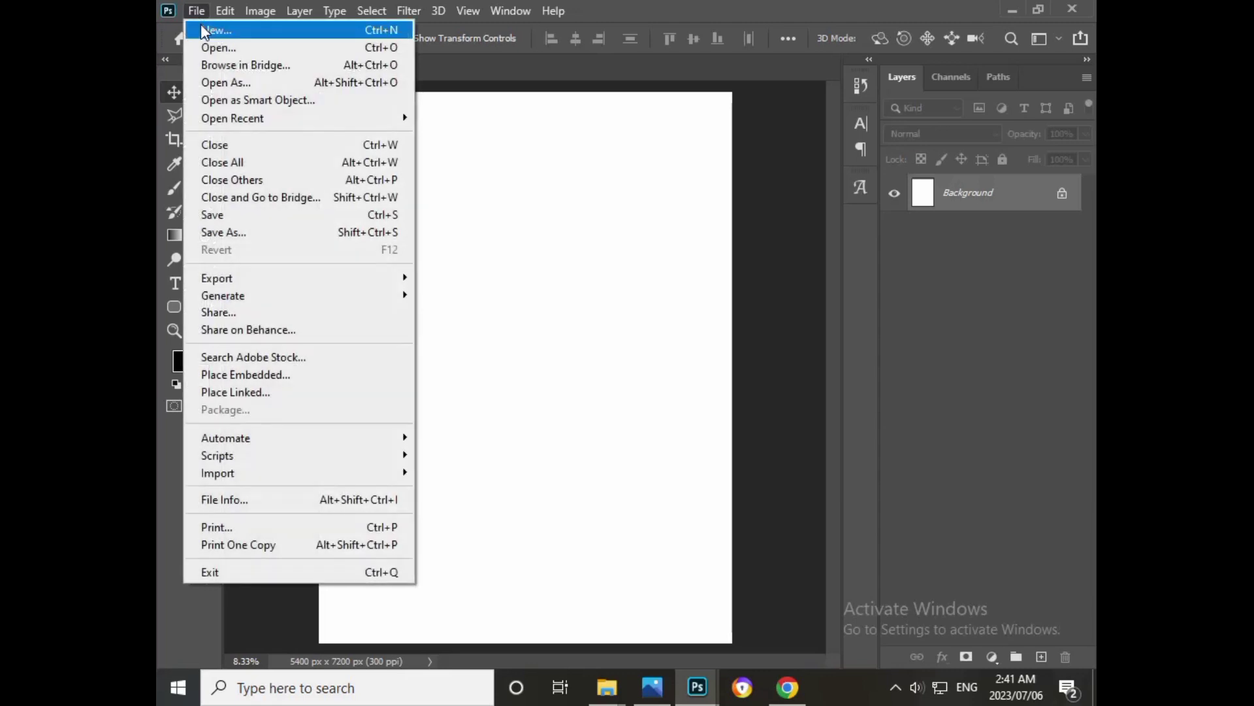
pyautogui.click(219, 47)
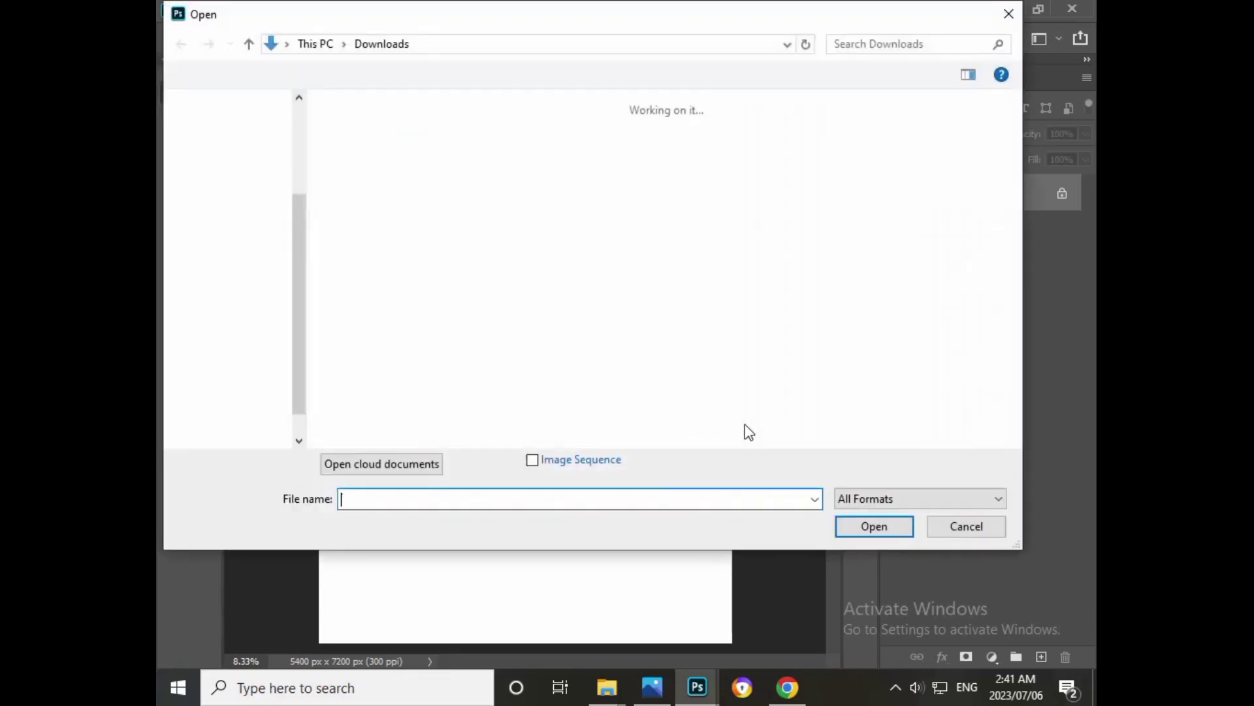
pyautogui.scroll(-2, 490, 254)
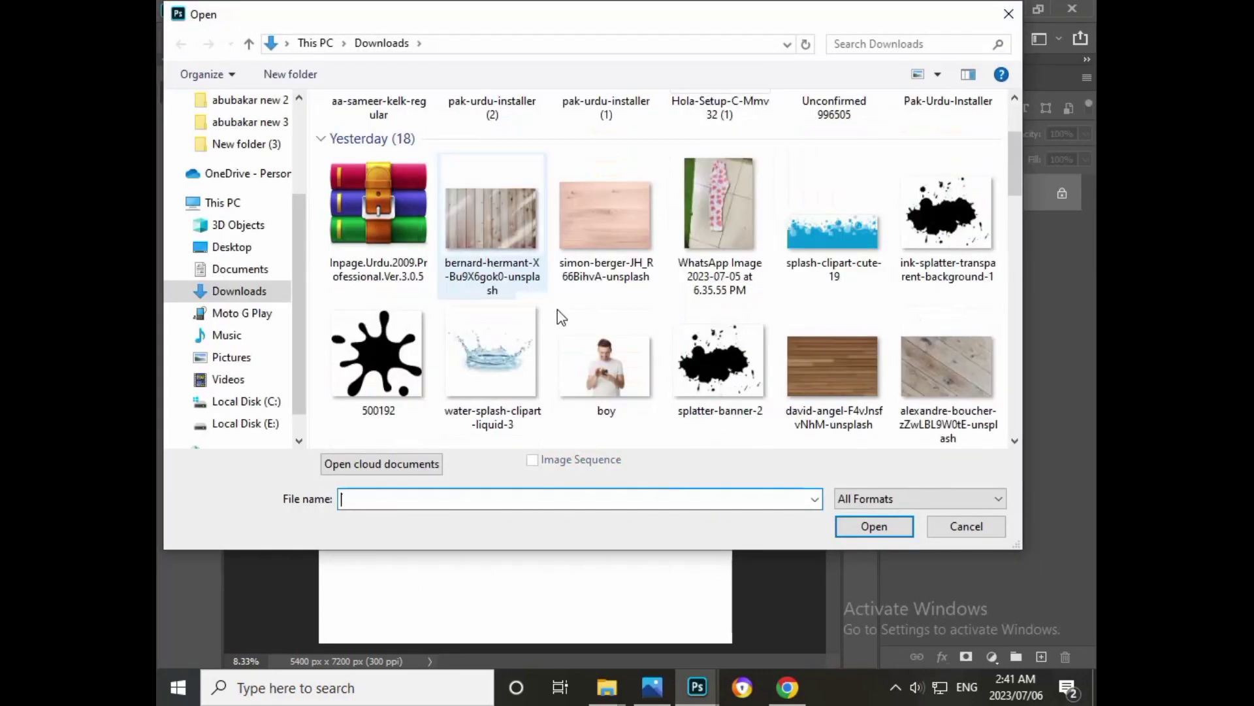
pyautogui.doubleClick(605, 354)
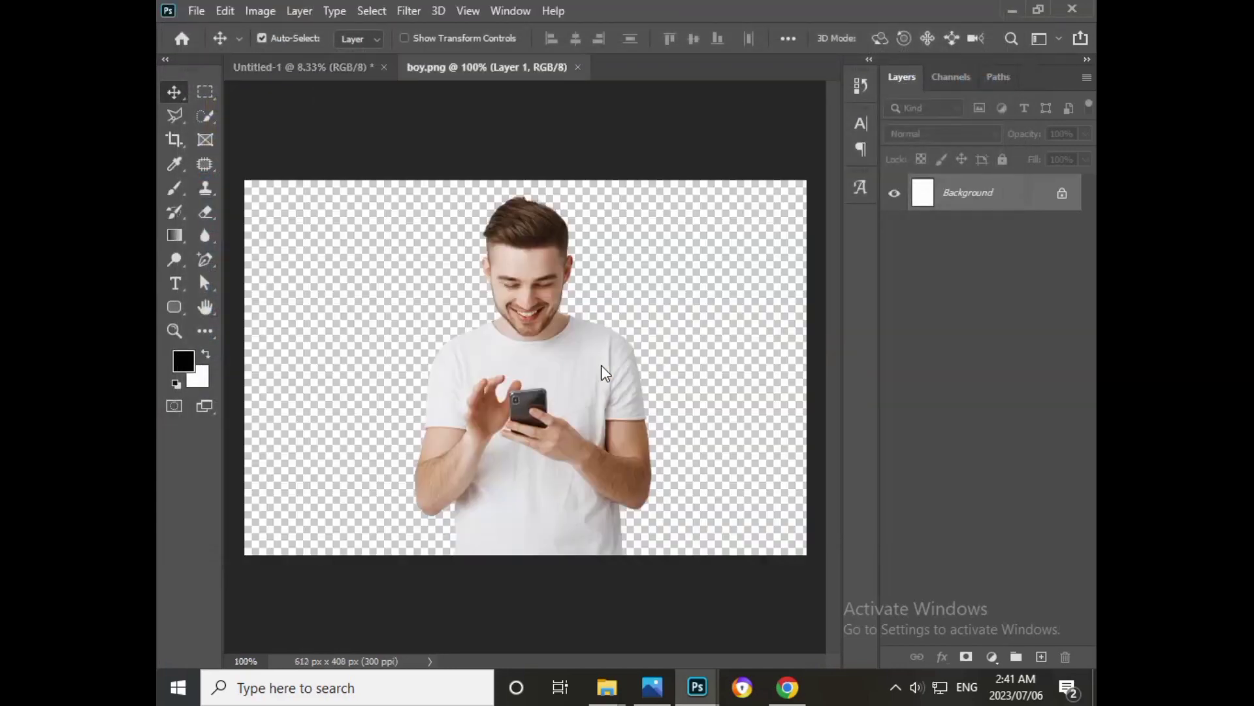
pyautogui.moveTo(476, 228)
pyautogui.mouseDown()
pyautogui.moveTo(350, 77)
pyautogui.moveTo(414, 405)
pyautogui.mouseUp()
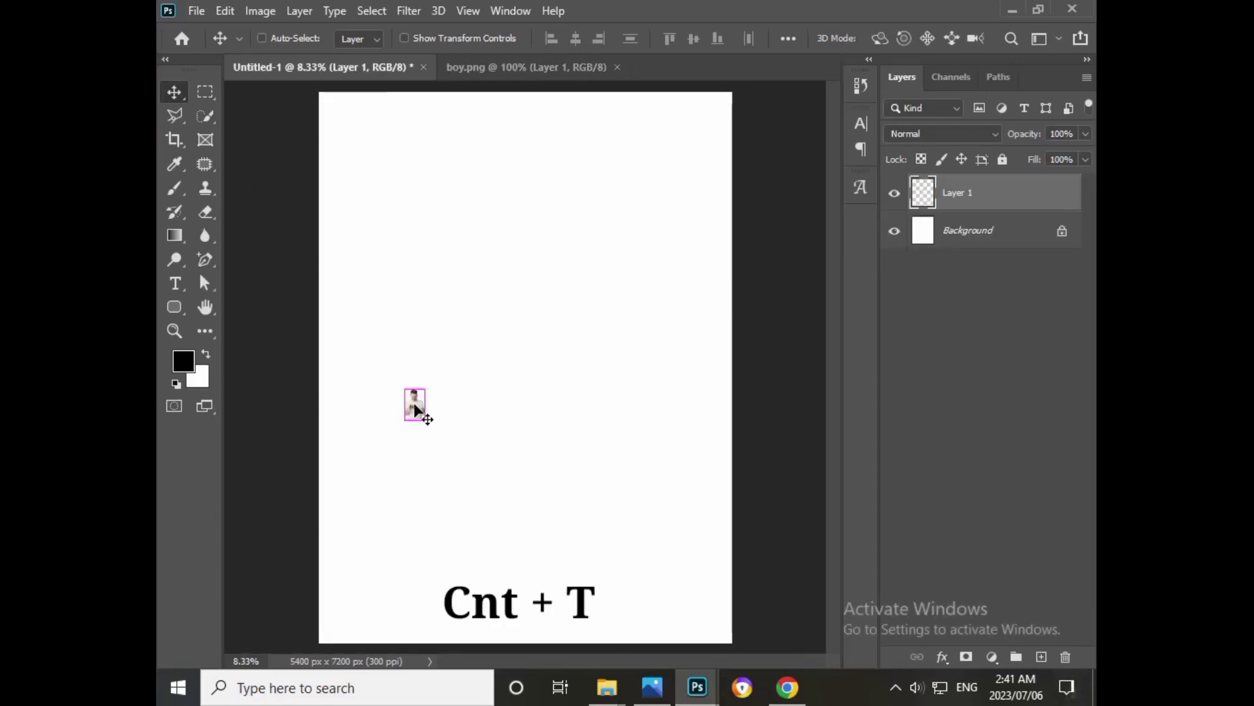
# - Free-transform the boy to span most of the page width, then centre him in the upper area
pyautogui.hotkey('ctrl', 't')
pyautogui.moveTo(428, 383); pyautogui.dragTo(657, 109)
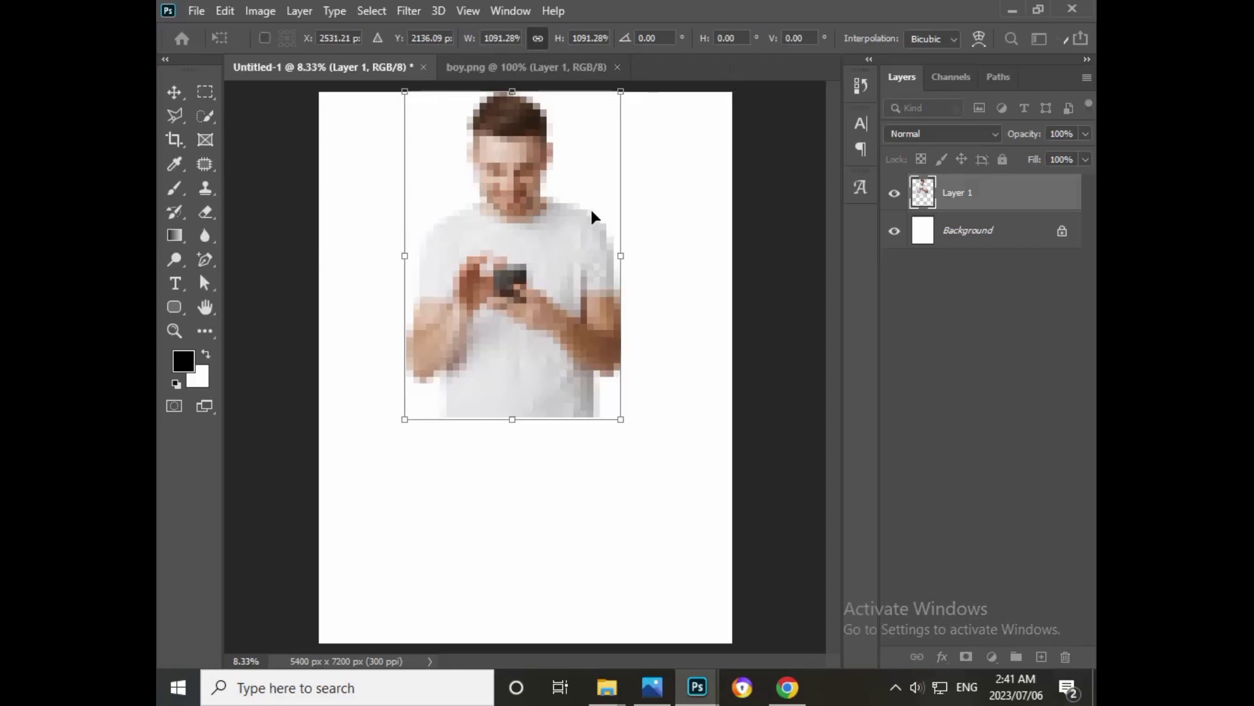
pyautogui.moveTo(552, 222); pyautogui.dragTo(501, 356)
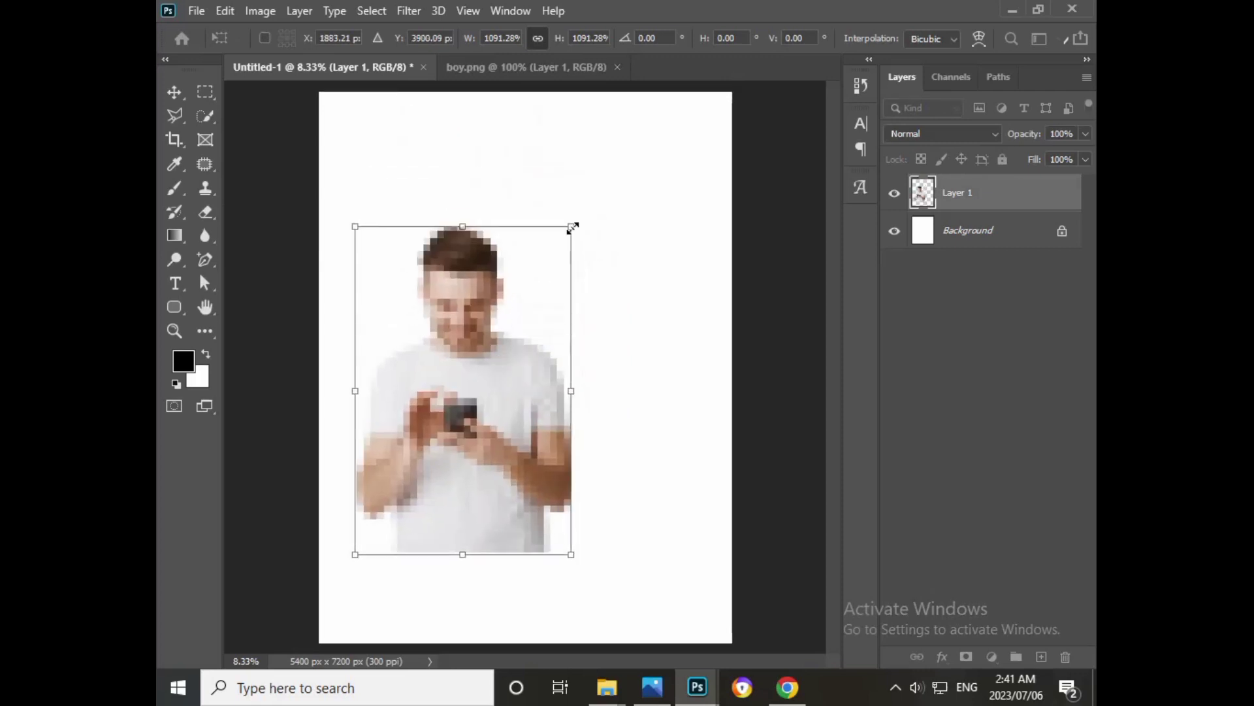
pyautogui.moveTo(575, 218); pyautogui.dragTo(658, 144)
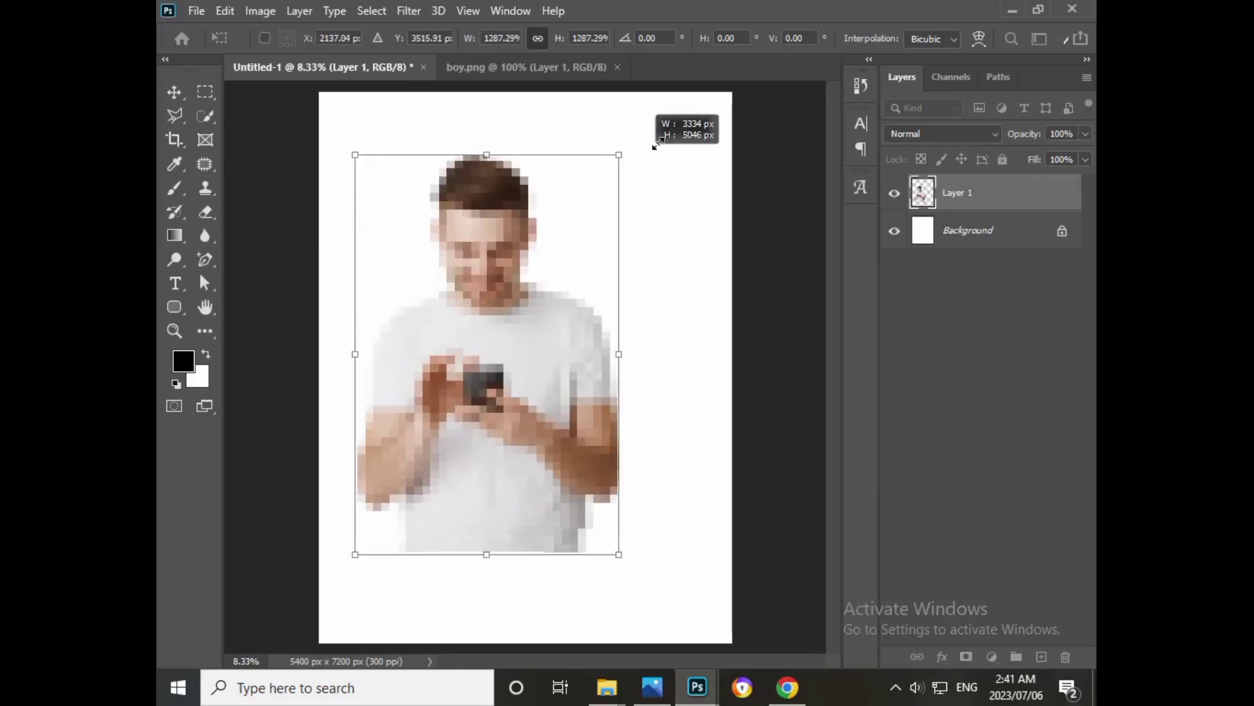
pyautogui.press('Return')
pyautogui.moveTo(482, 320); pyautogui.dragTo(522, 294)
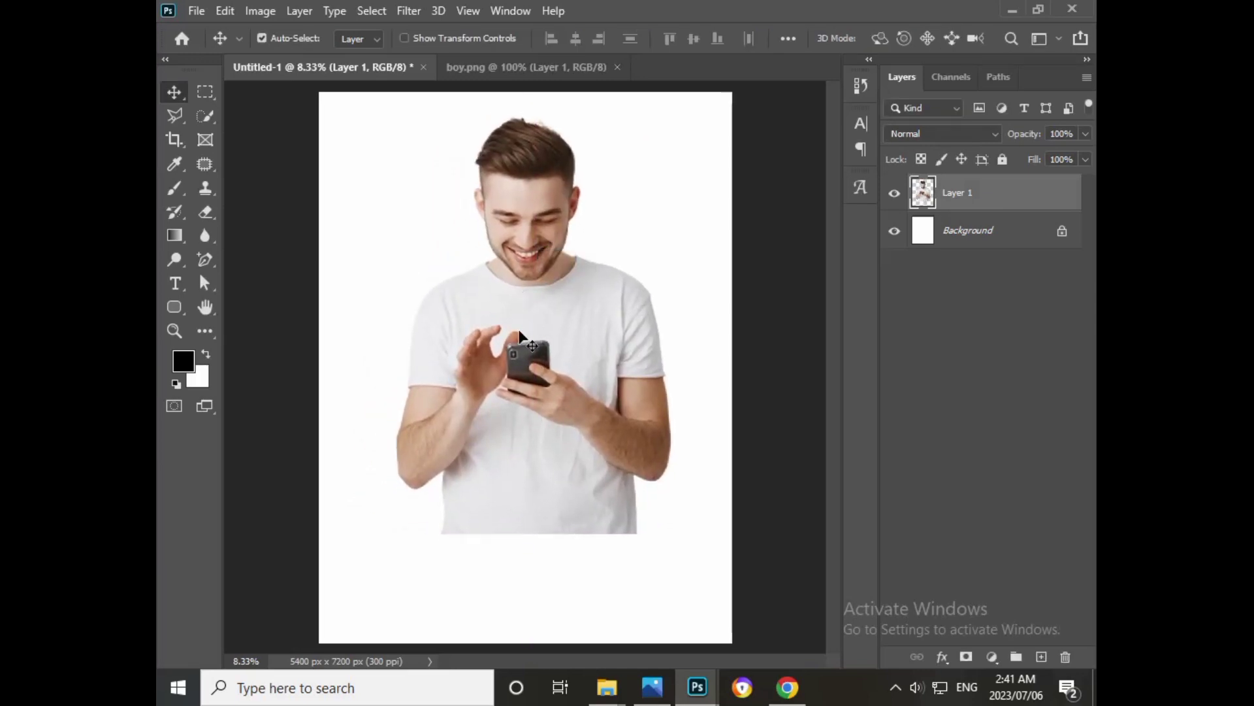
pyautogui.moveTo(518, 333); pyautogui.dragTo(513, 335)
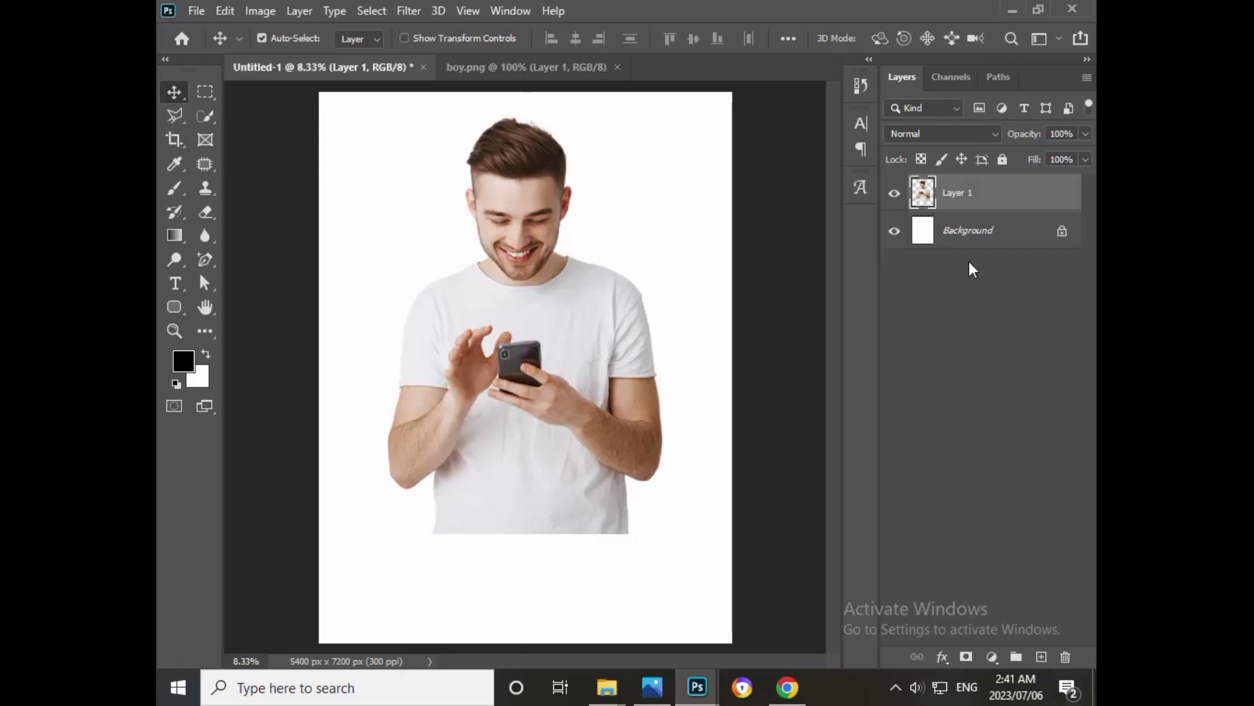
# - Add a light grey (#bdbbbb) Solid Color fill layer above Background, then reselect Layer 1
pyautogui.click(986, 236)
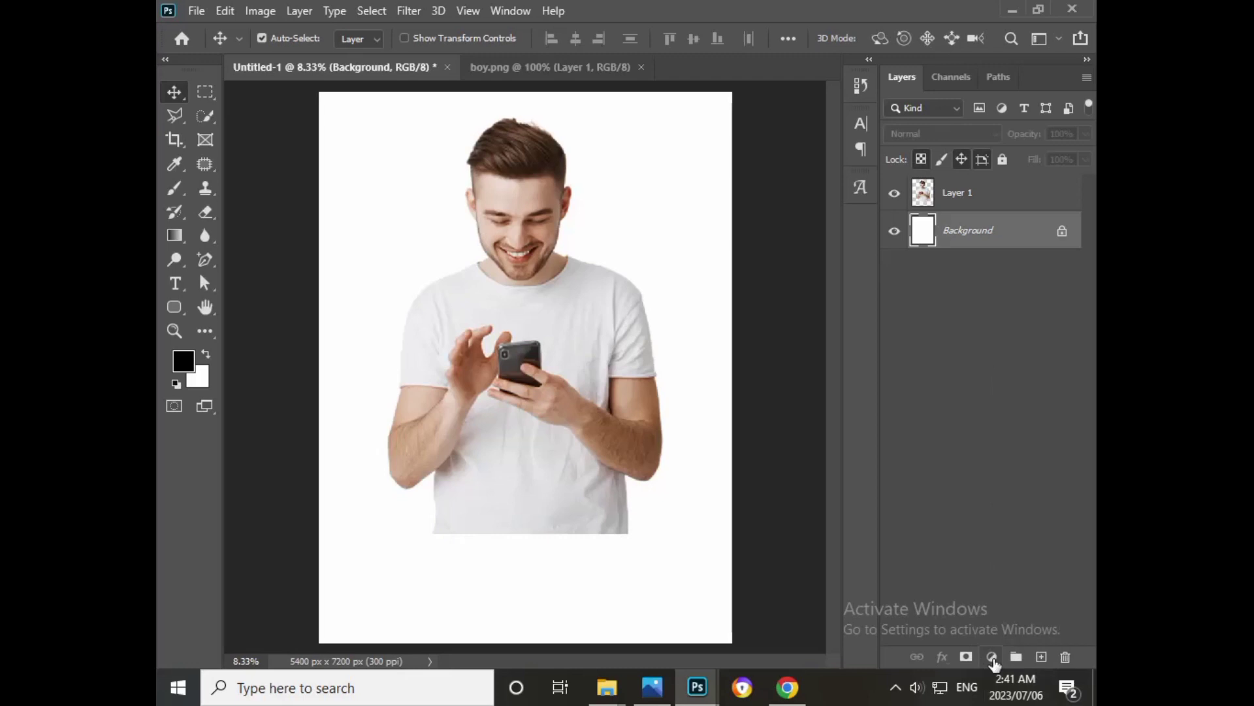
pyautogui.click(992, 657)
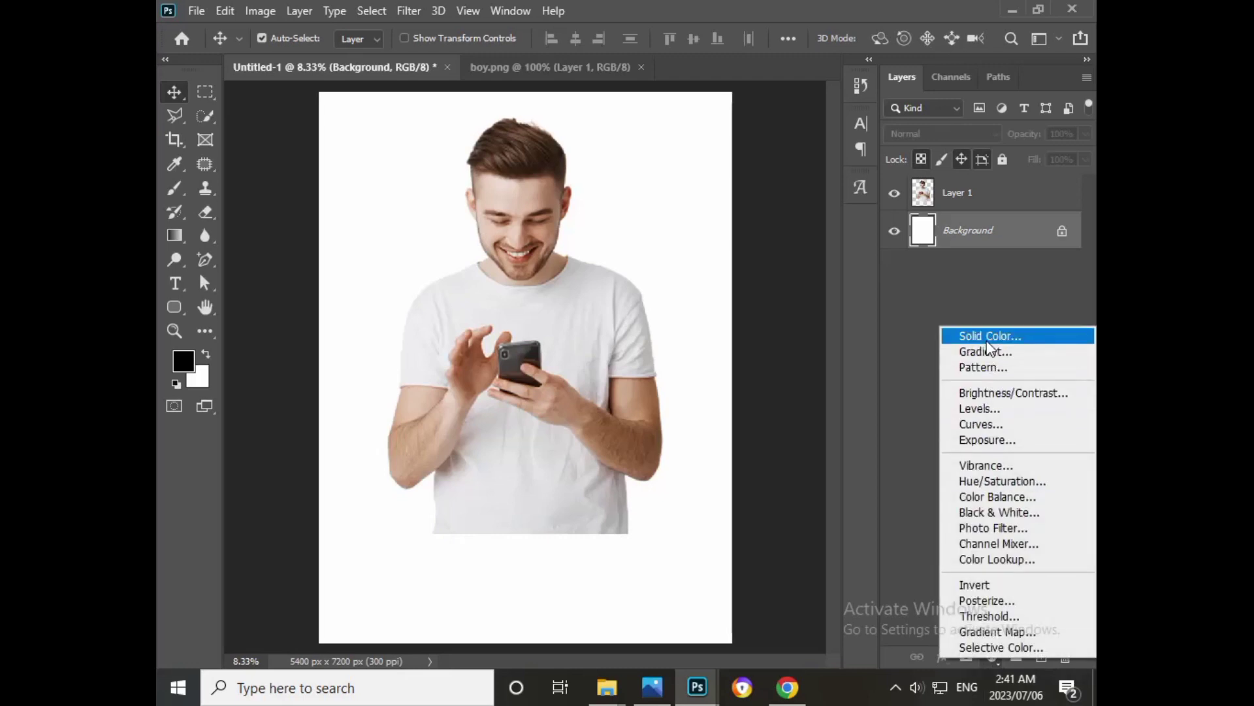
pyautogui.click(1014, 337)
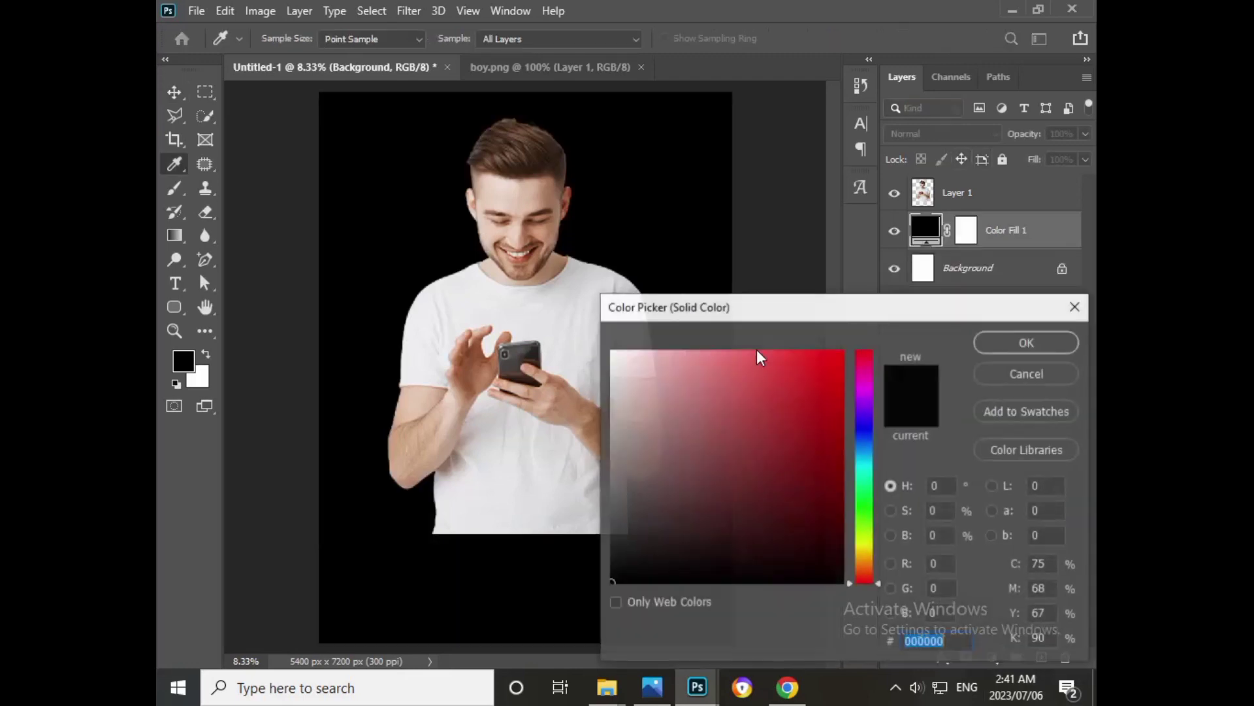
pyautogui.click(616, 414)
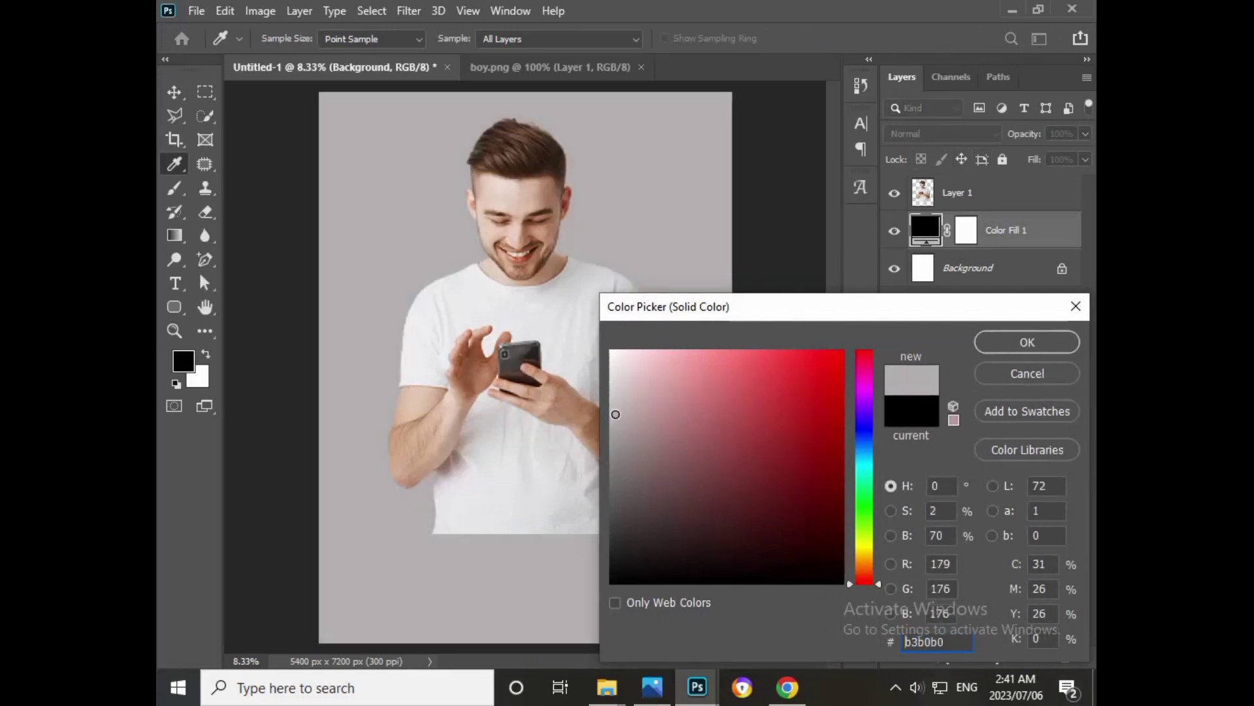
pyautogui.click(611, 390)
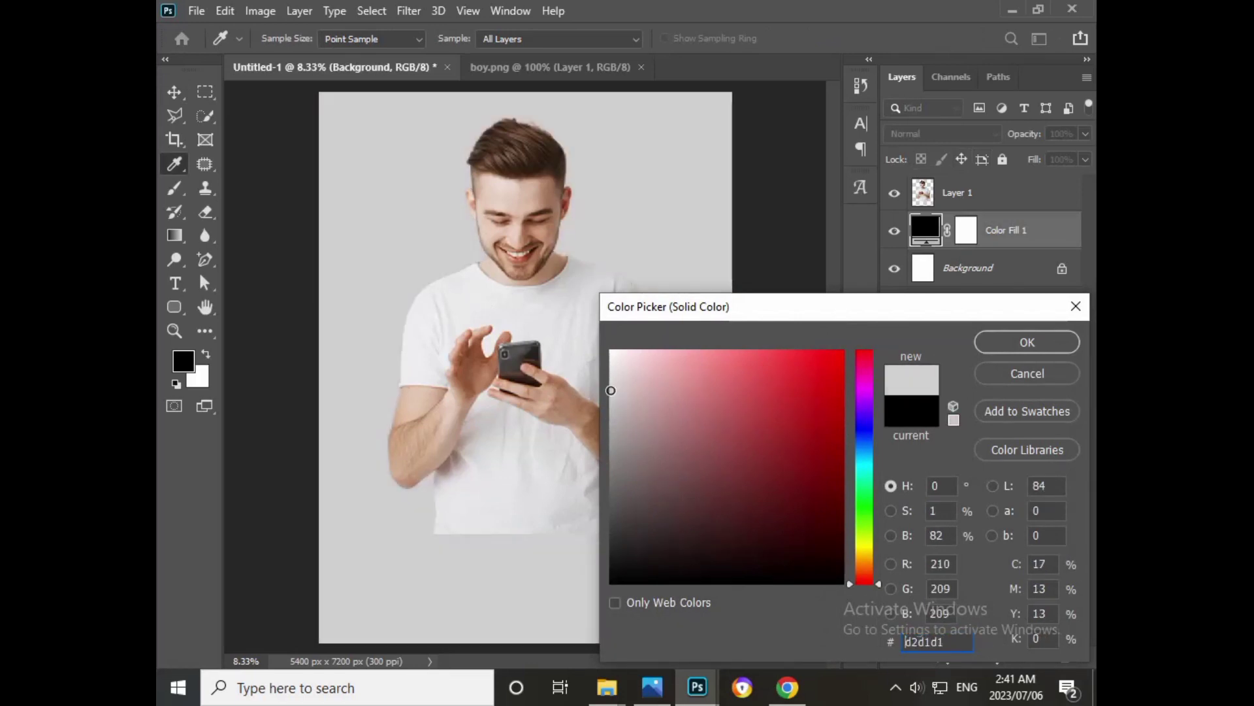
pyautogui.moveTo(611, 396); pyautogui.dragTo(612, 412)
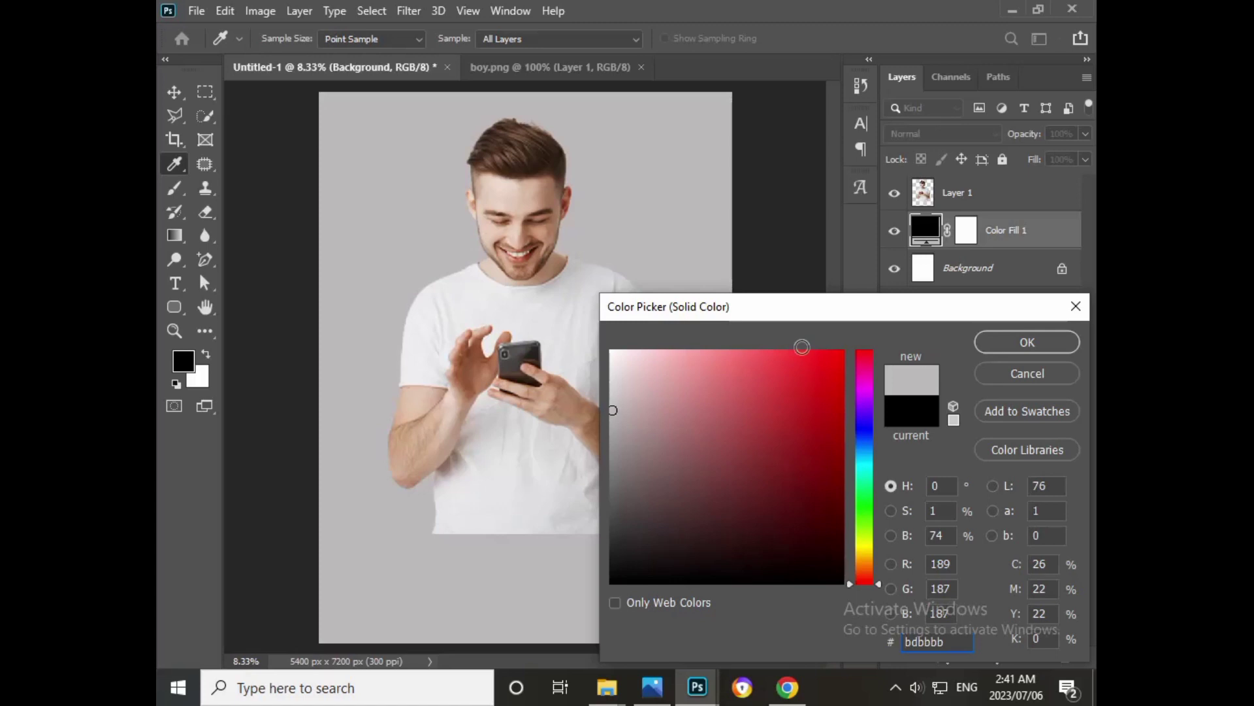
pyautogui.click(987, 338)
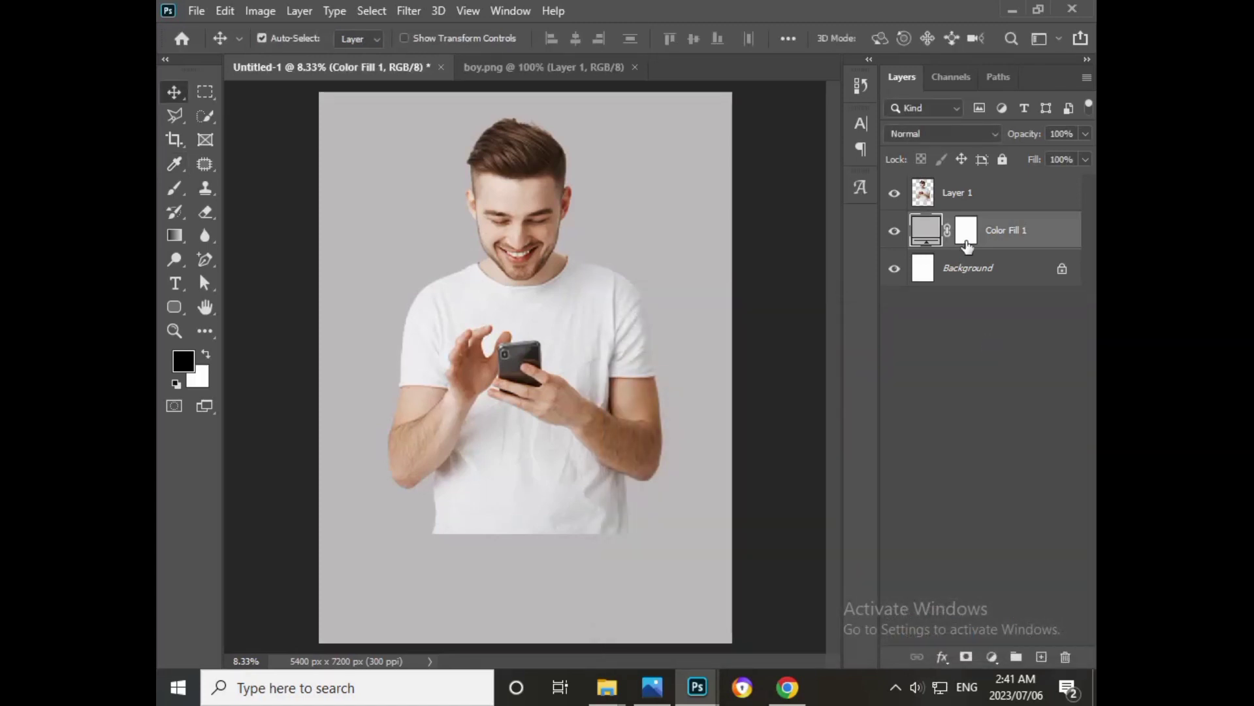
pyautogui.click(958, 197)
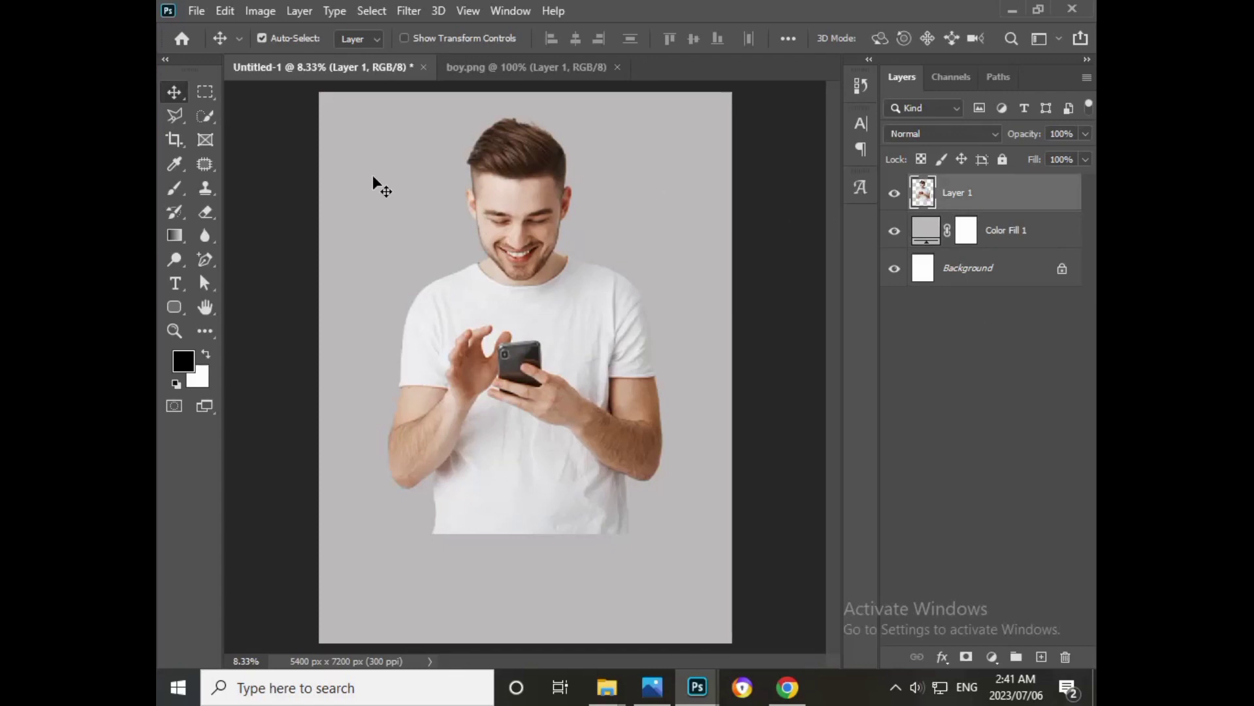
# - Open splatter-banner-2.png and drag it into Untitled-1 as Layer 2
pyautogui.click(205, 8)
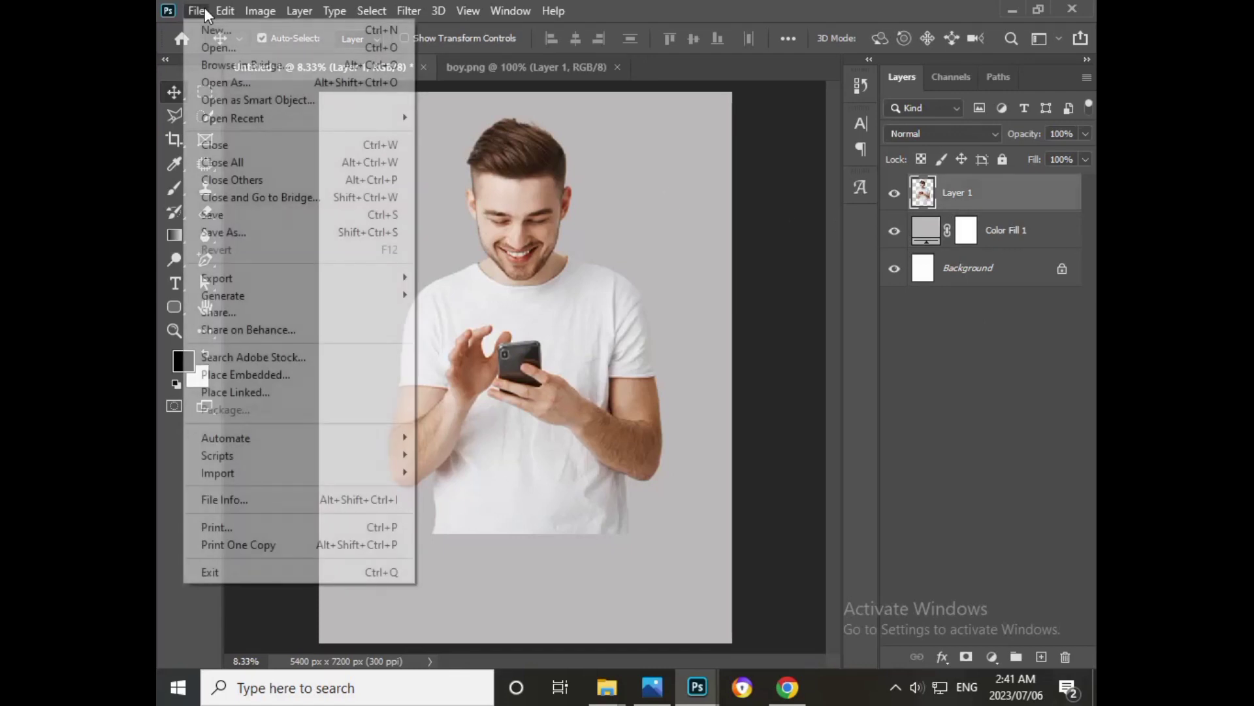
pyautogui.click(209, 42)
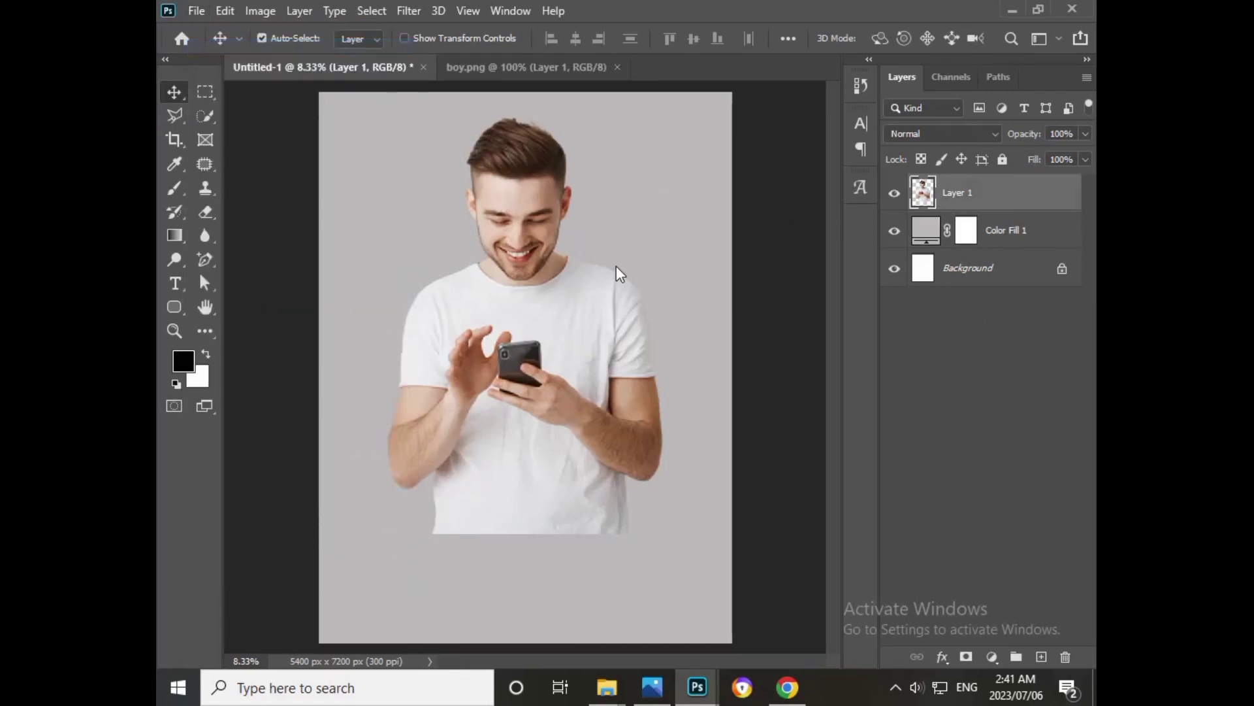
pyautogui.scroll(-2, 594, 301)
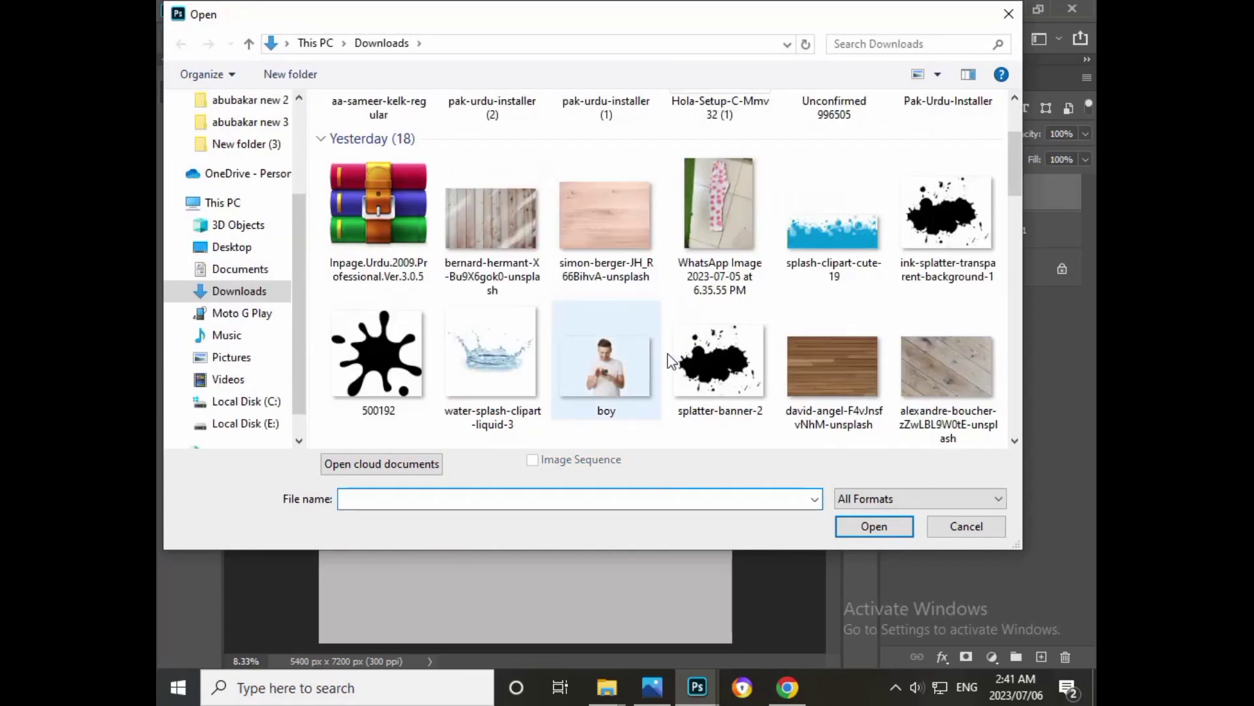
pyautogui.doubleClick(698, 364)
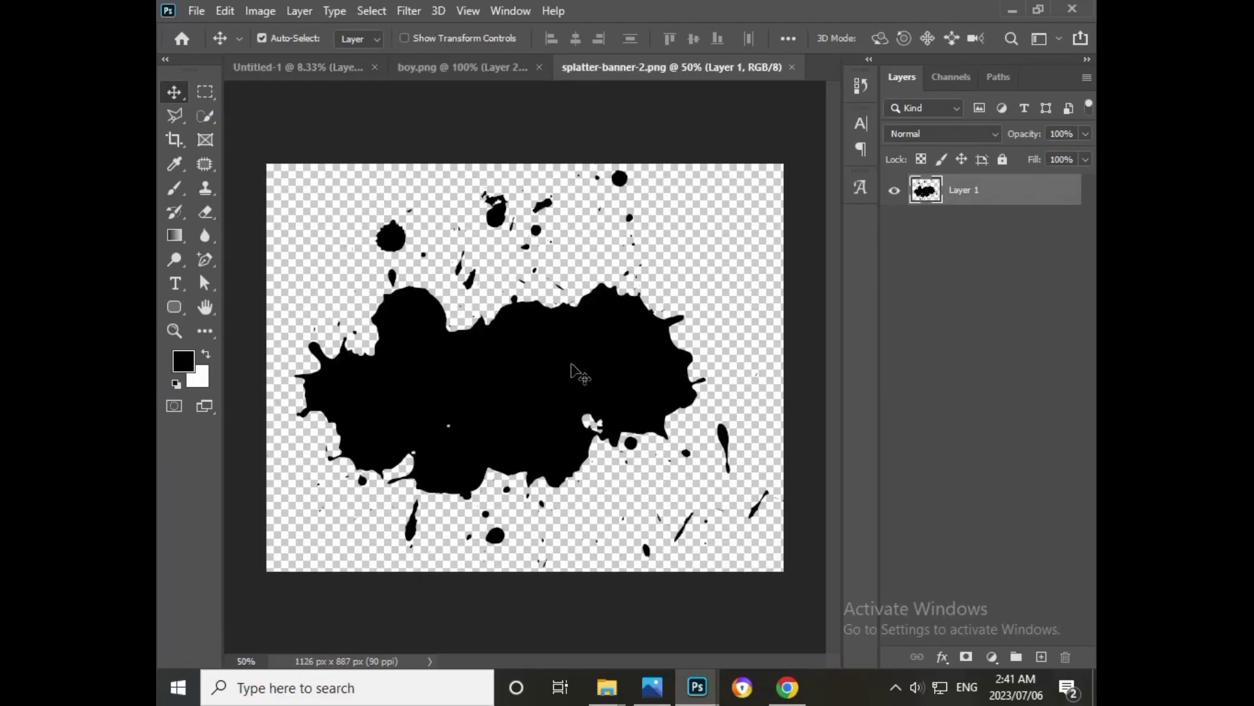
pyautogui.moveTo(571, 365); pyautogui.dragTo(333, 77)
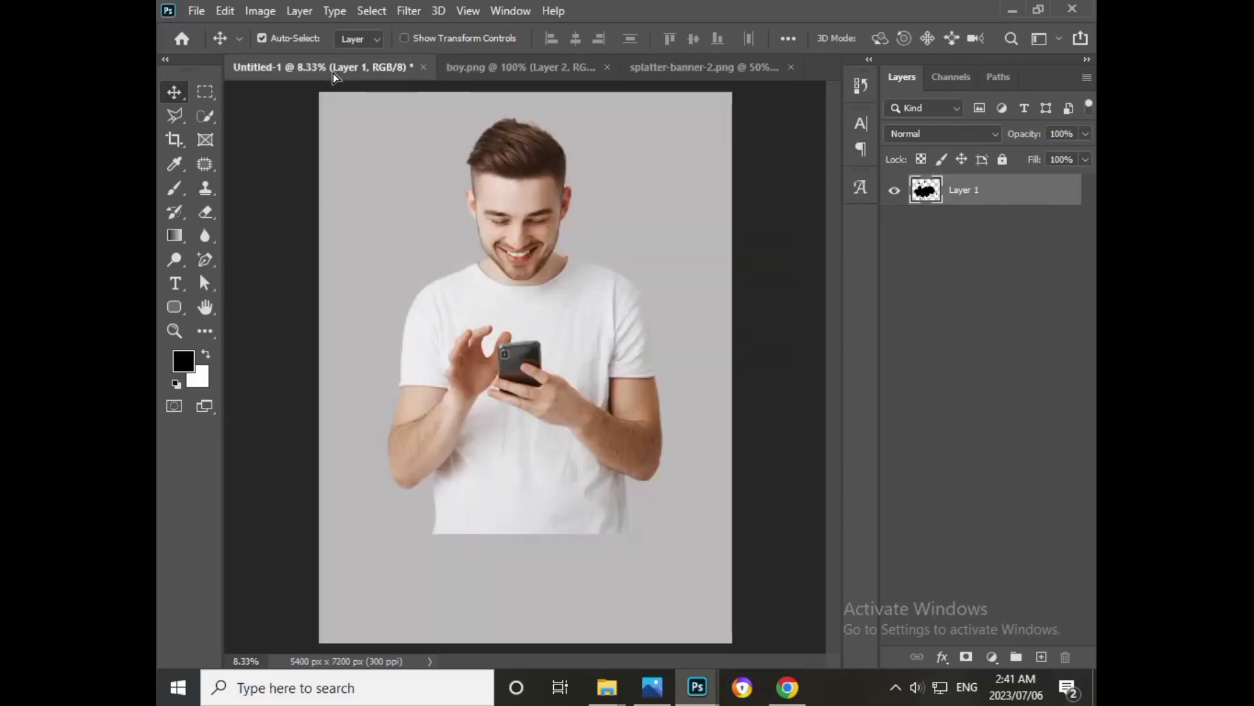
pyautogui.moveTo(333, 77); pyautogui.dragTo(525, 435)
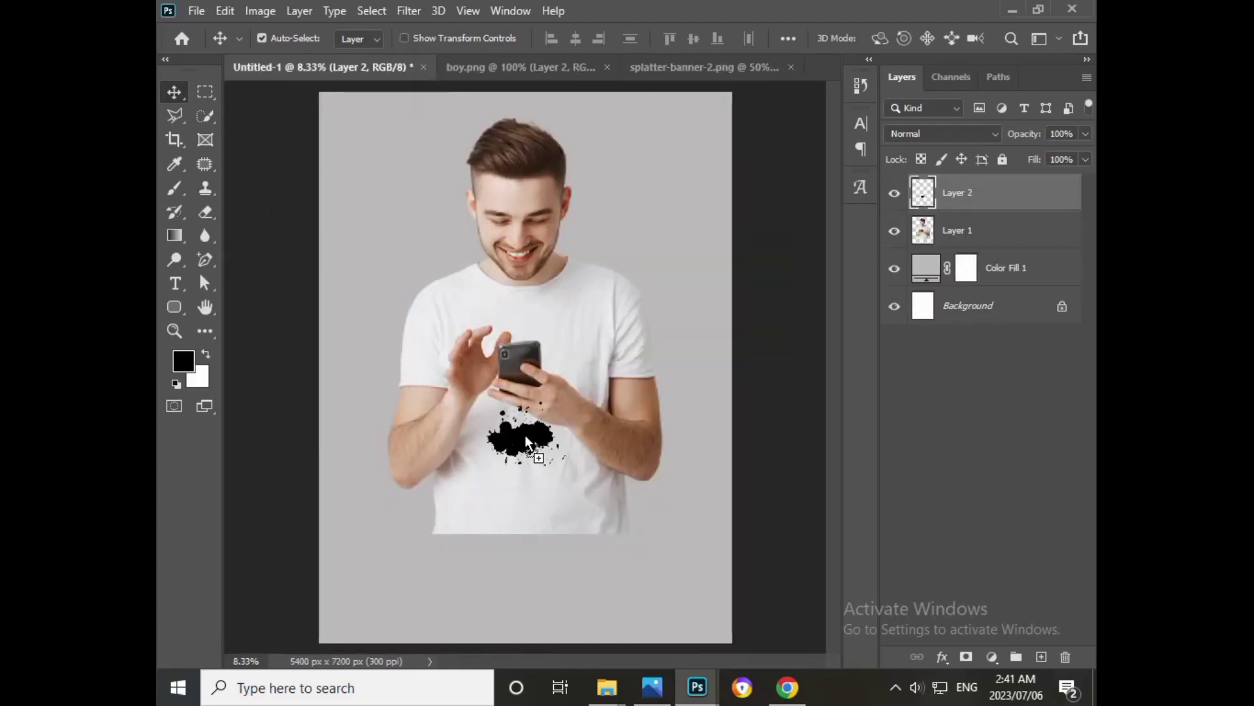
# - Scale the ink splatter to 423% and place it over the man's lower torso
pyautogui.hotkey('ctrl', 't')
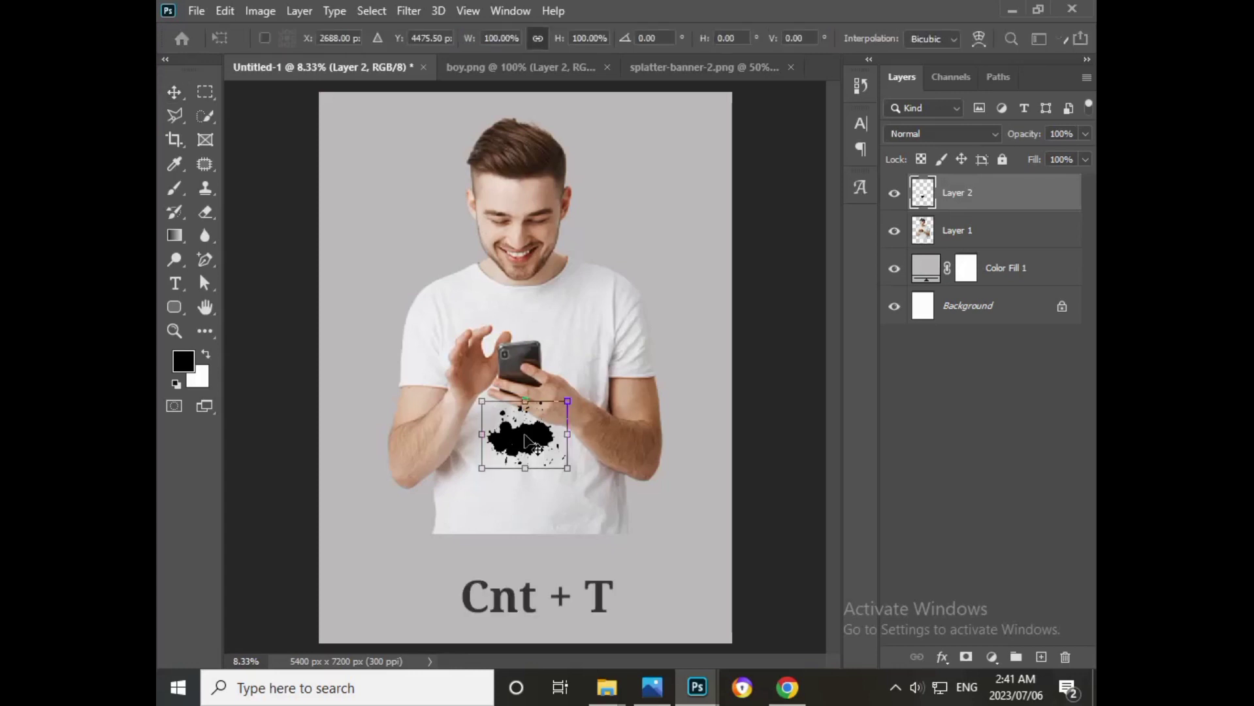
pyautogui.moveTo(557, 434)
pyautogui.mouseDown()
pyautogui.moveTo(702, 433)
pyautogui.moveTo(537, 450)
pyautogui.moveTo(720, 447)
pyautogui.mouseUp()
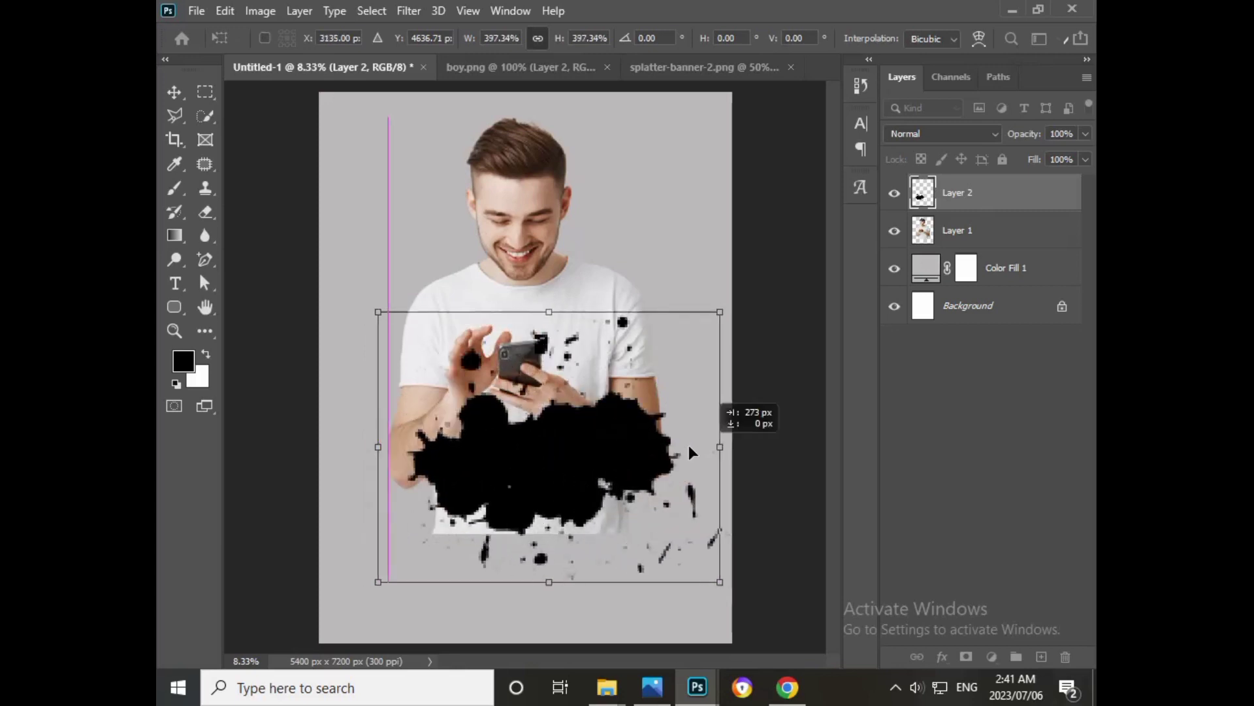
pyautogui.moveTo(614, 455); pyautogui.dragTo(604, 483)
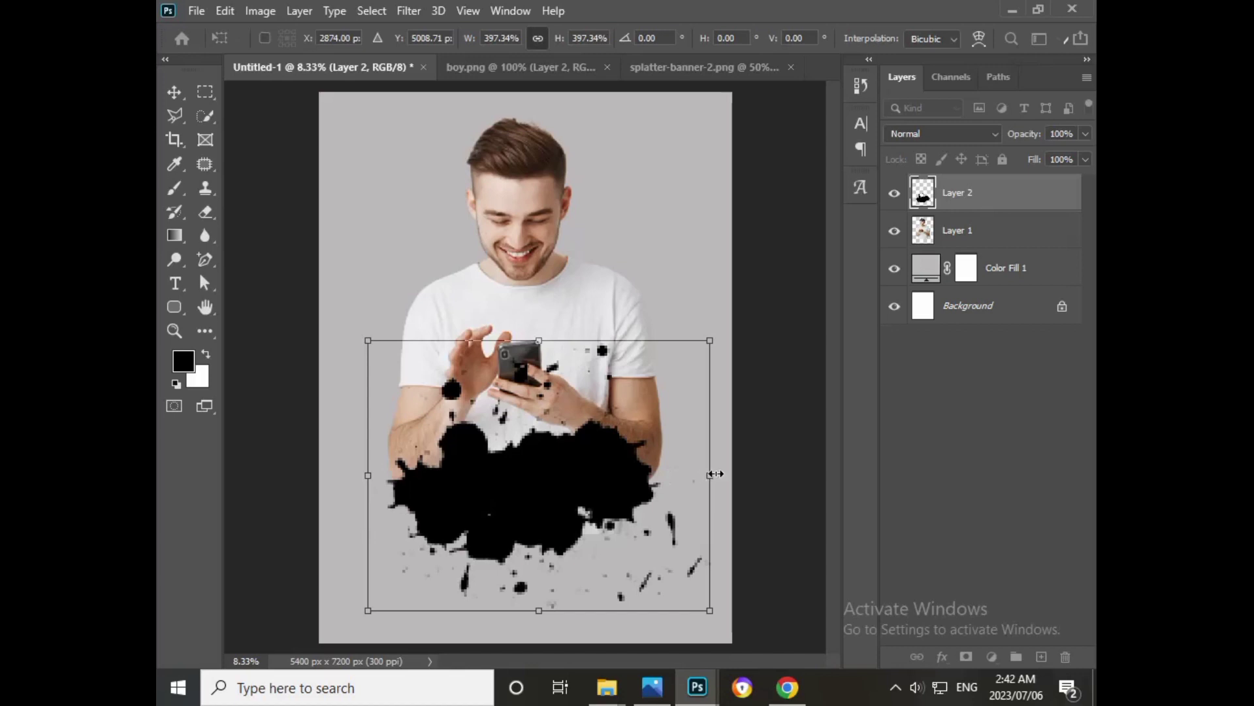
pyautogui.moveTo(712, 474); pyautogui.dragTo(735, 475)
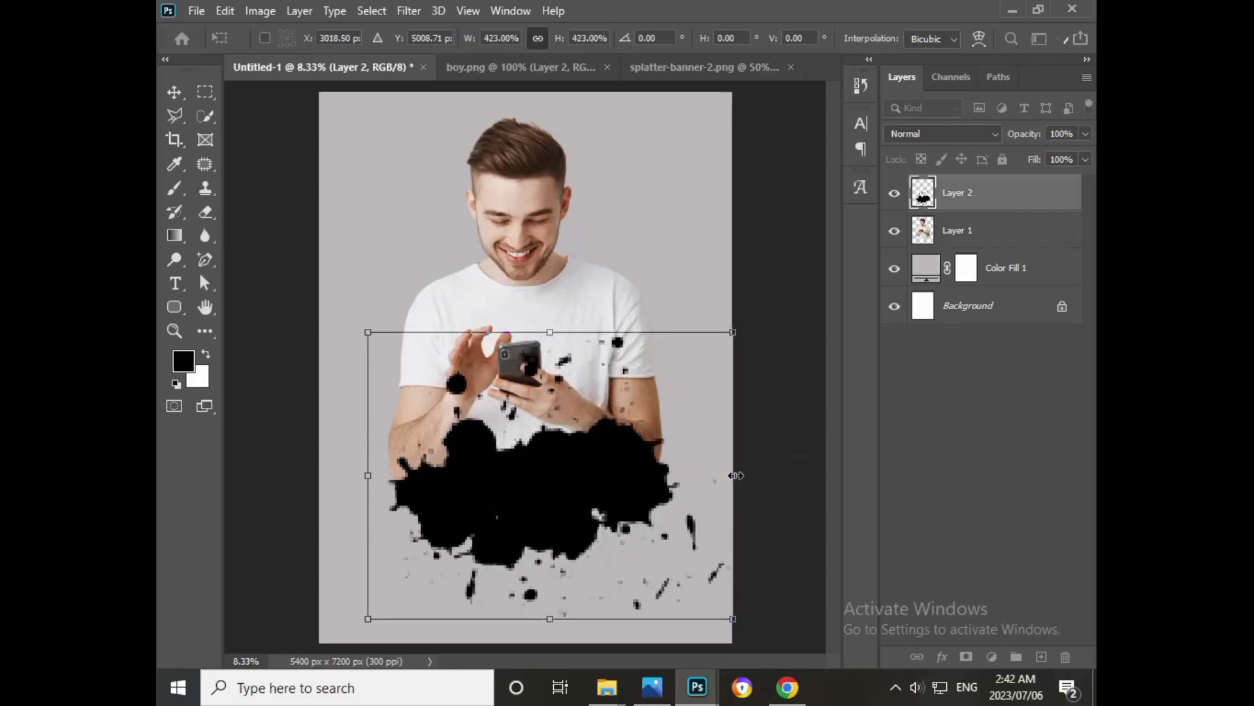
pyautogui.press('Return')
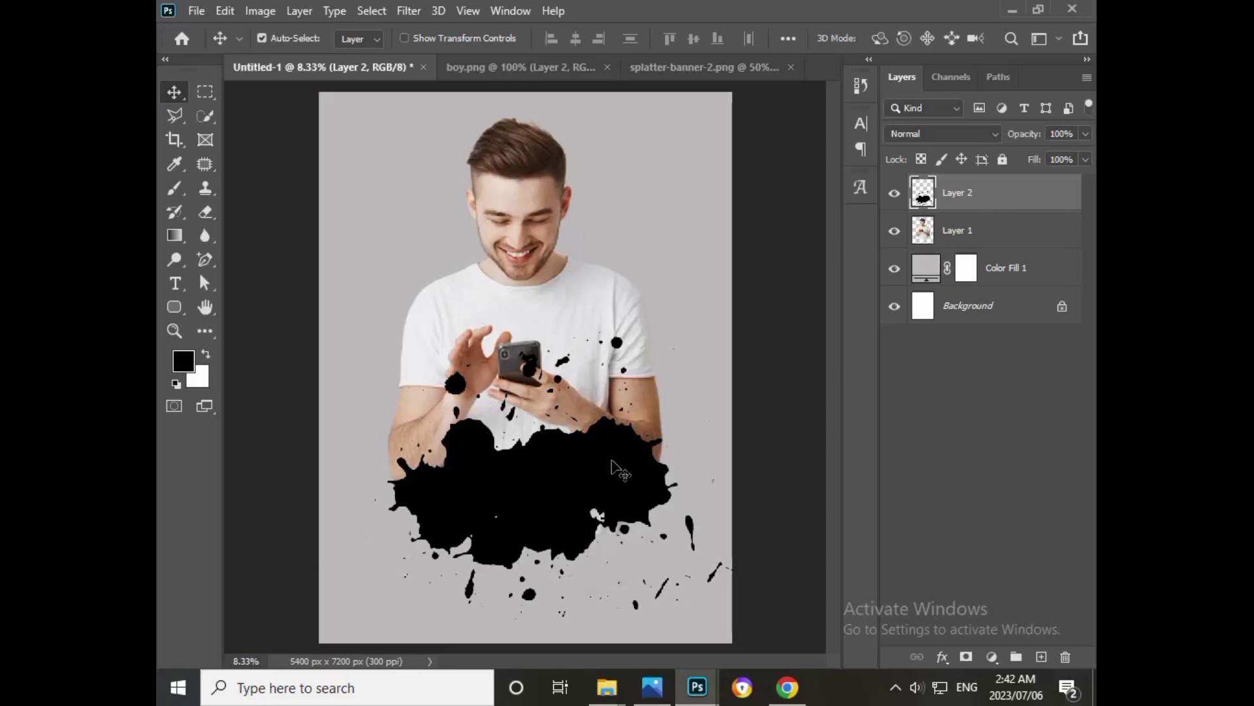
# - Load Layer 2's splatter pixels as a selection and add it as a mask on Layer 1
pyautogui.click(1027, 234)
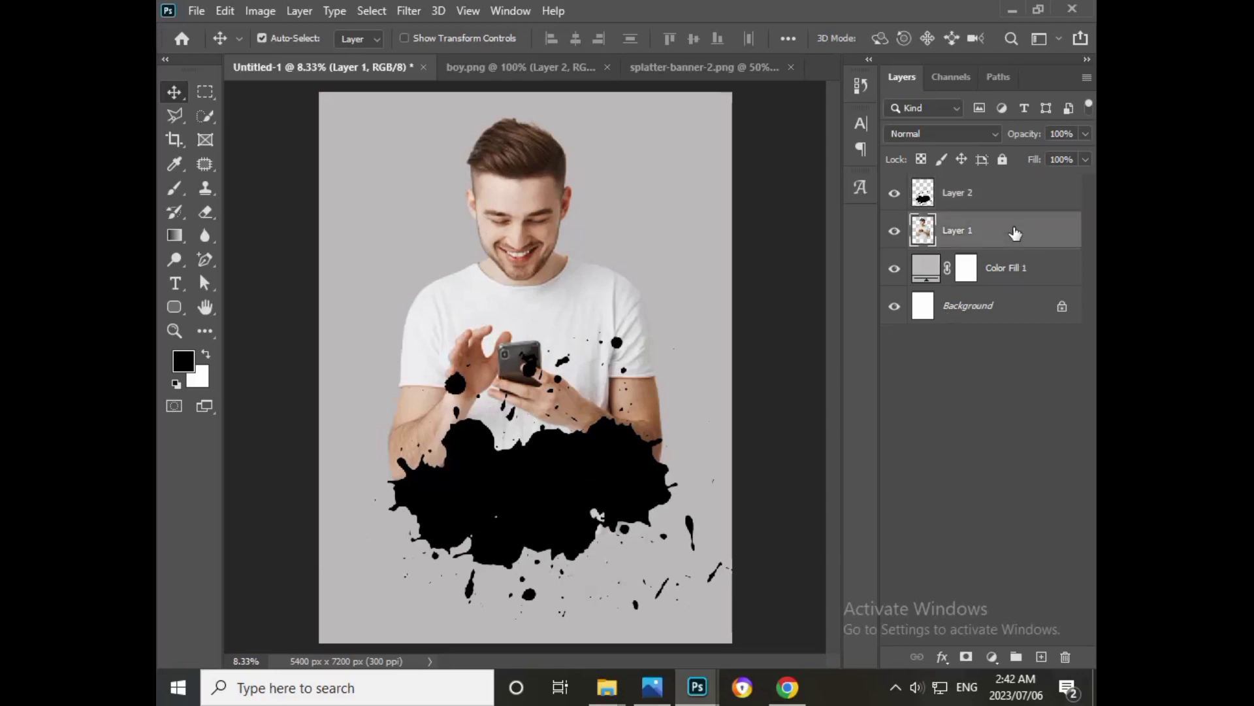
pyautogui.click(922, 196)
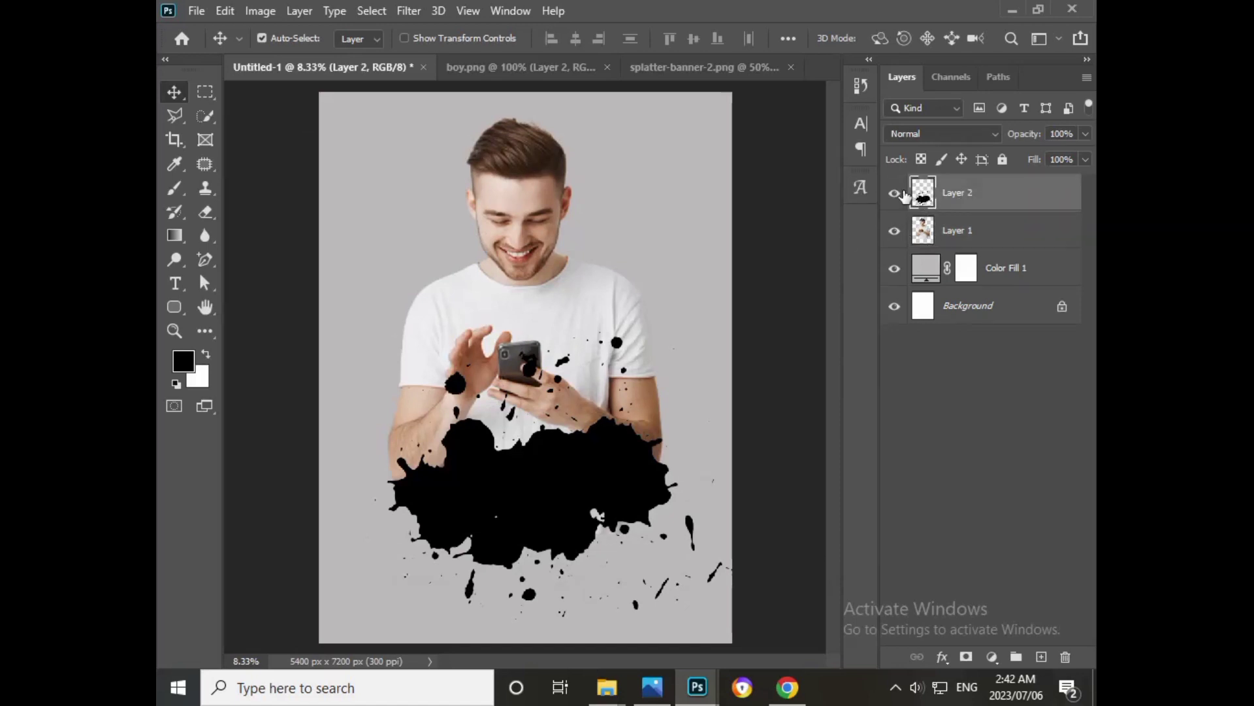
pyautogui.moveTo(924, 194); pyautogui.dragTo(929, 196)
pyautogui.rightClick(929, 195)
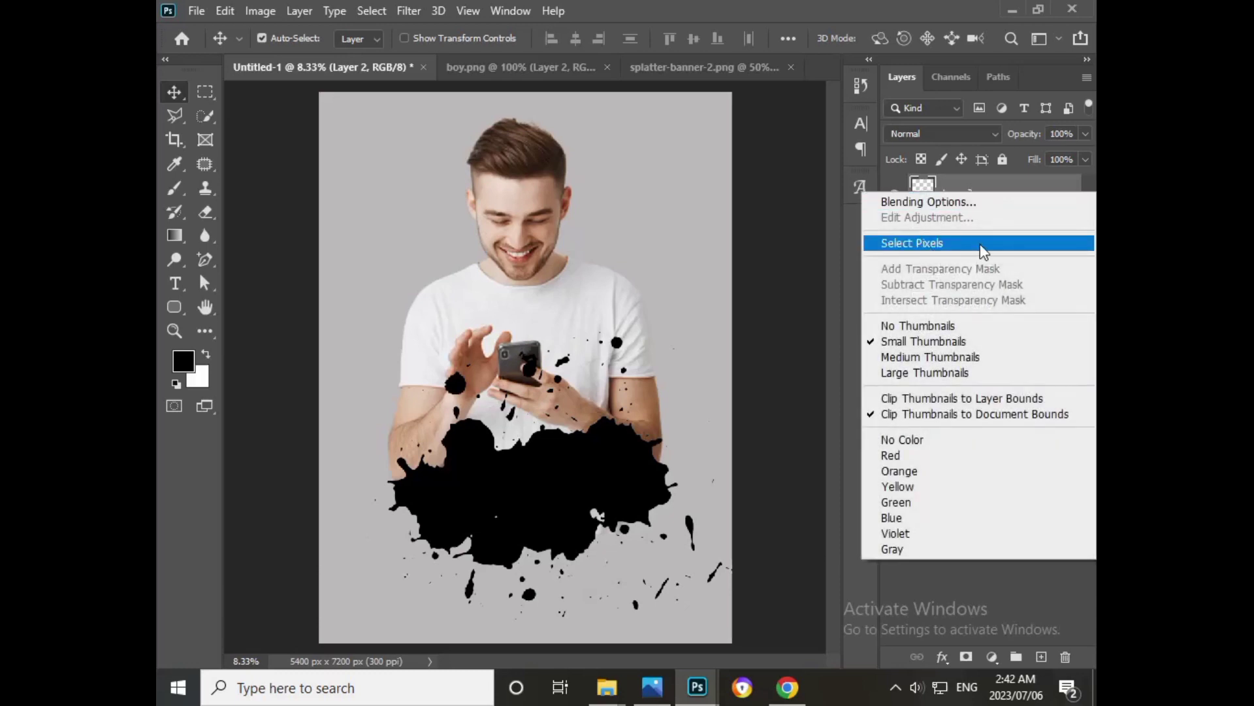
pyautogui.click(965, 250)
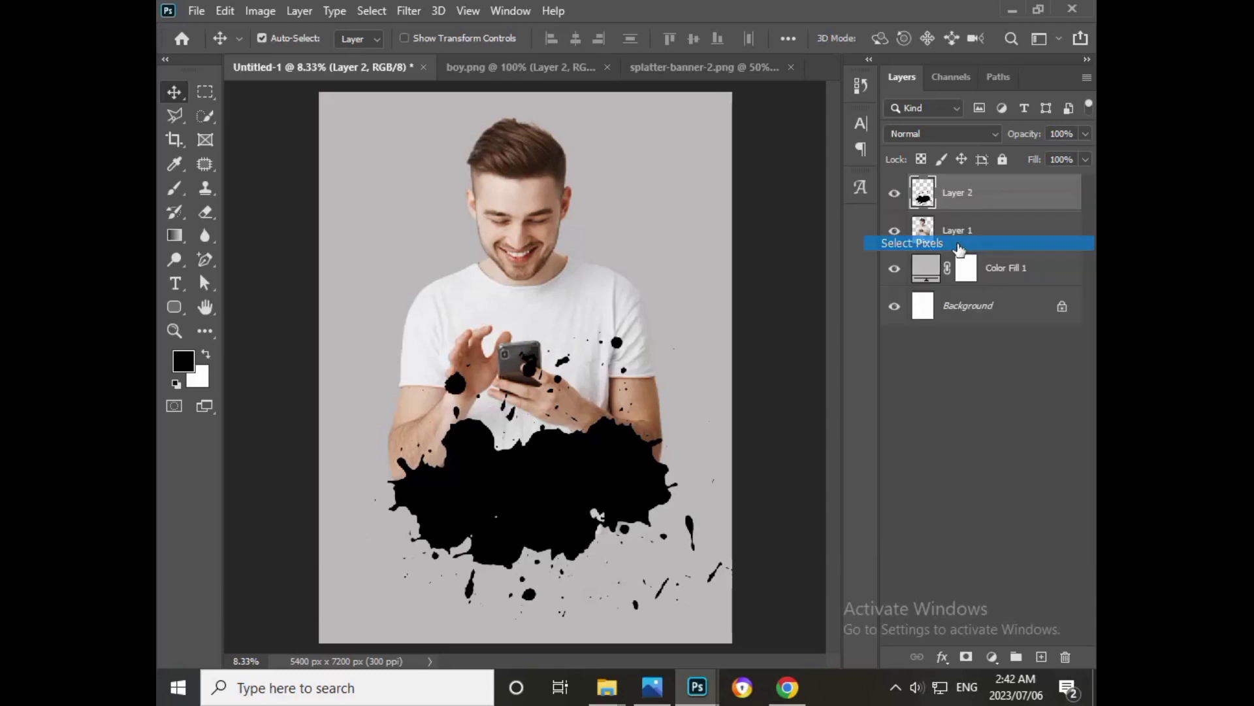
pyautogui.click(958, 243)
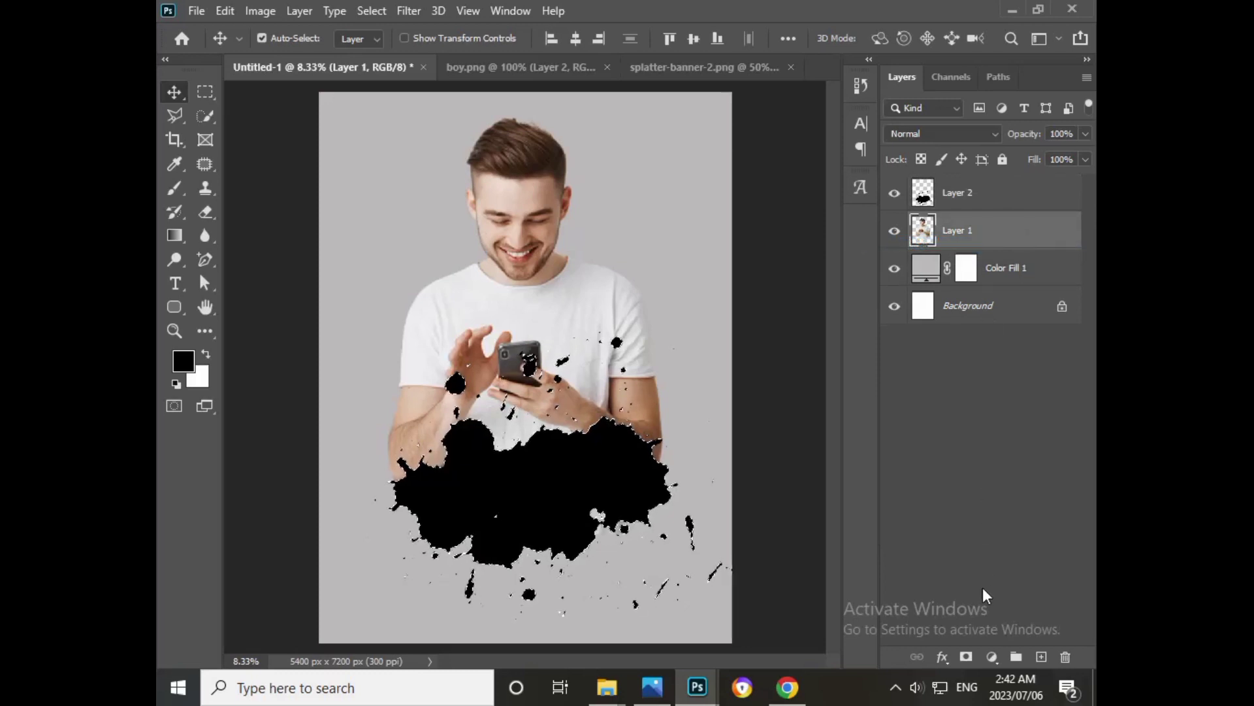
pyautogui.click(967, 657)
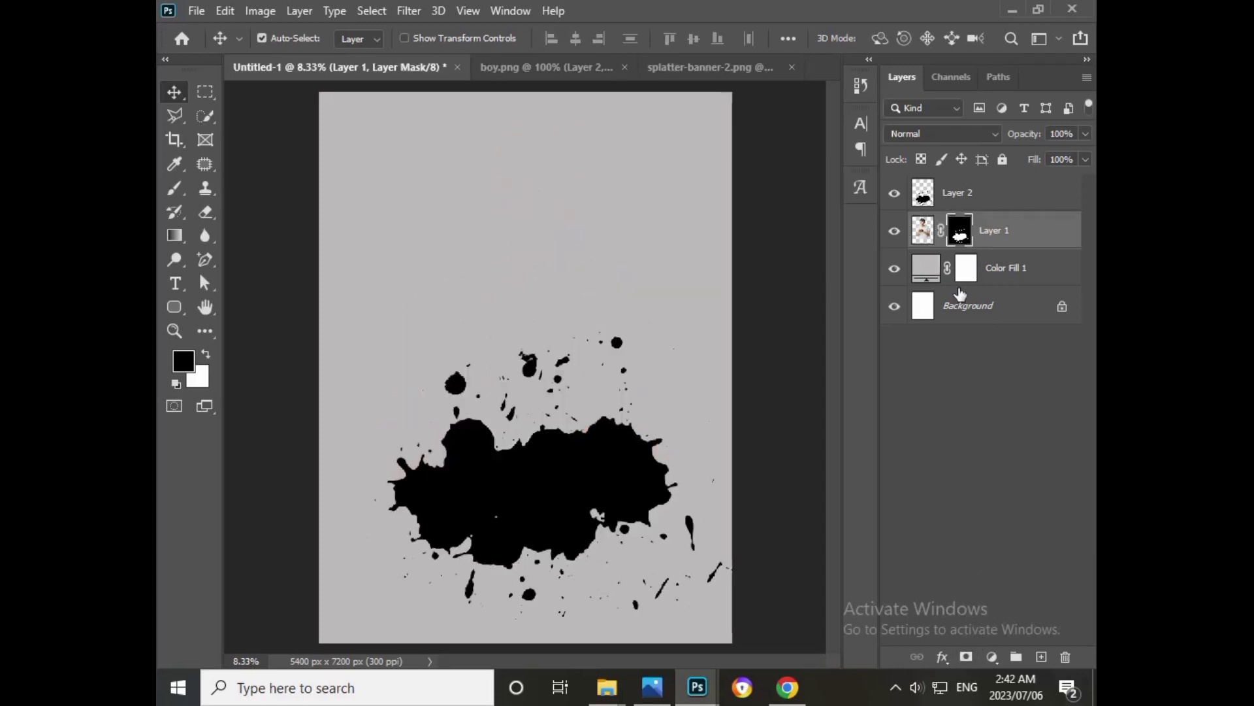
# - Delete the splatter layer and invert Layer 1's mask
pyautogui.click(963, 194)
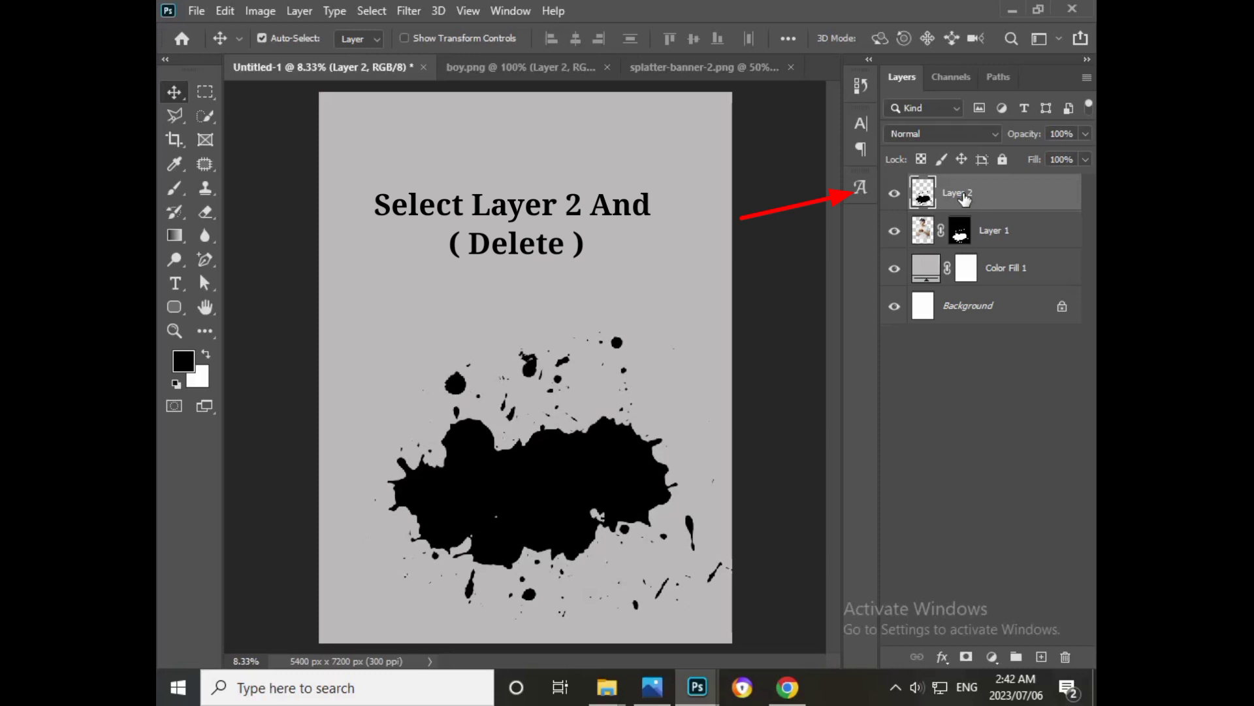
pyautogui.press('Delete')
pyautogui.click(959, 194)
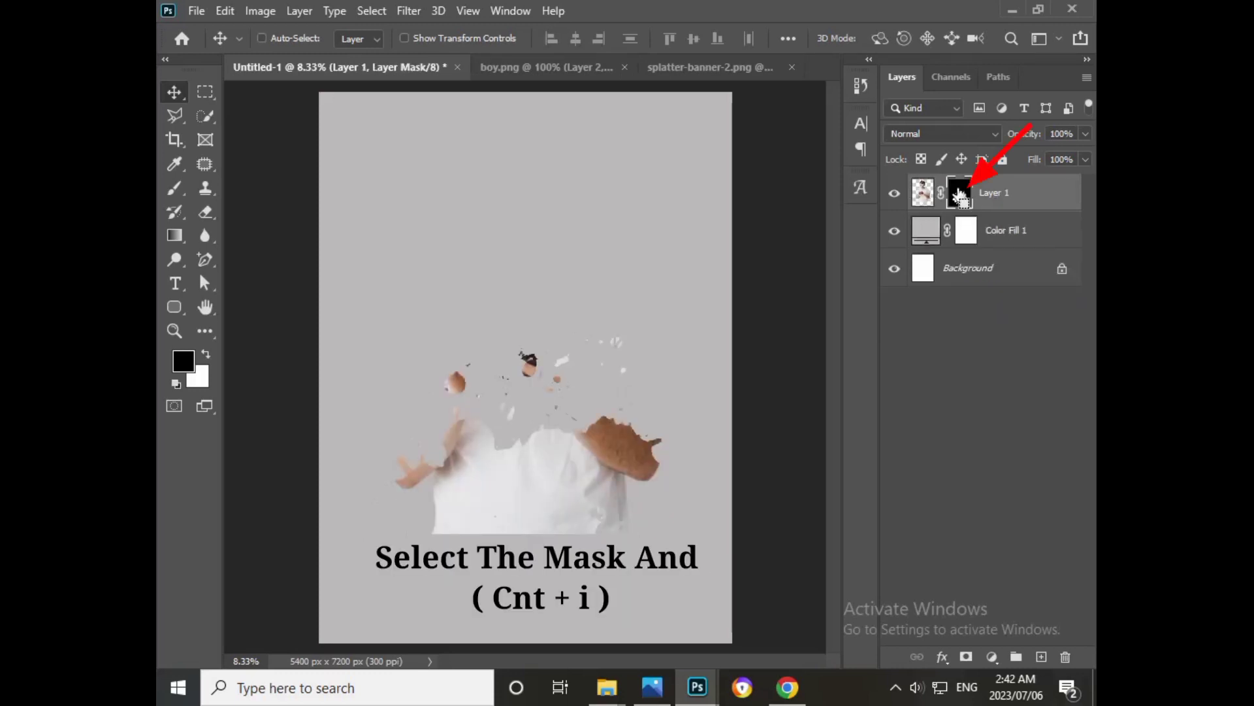
pyautogui.hotkey('ctrl', 'i')
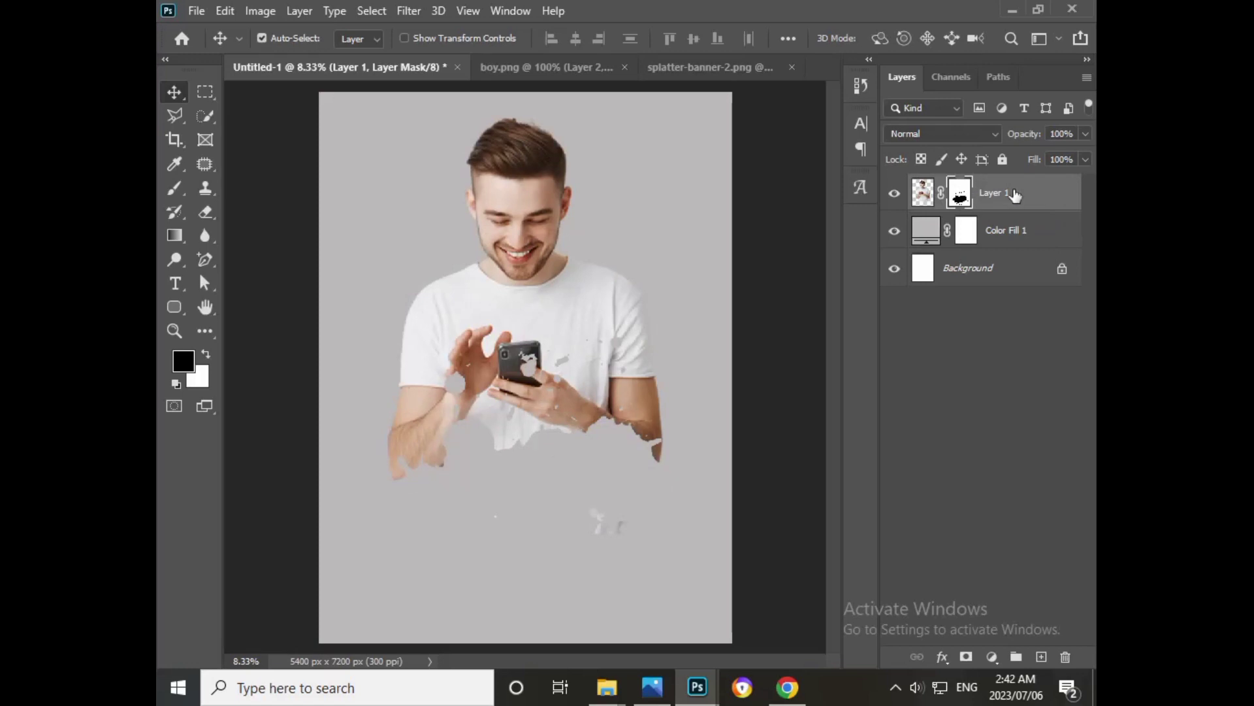
# - In Layer 1's Blending Options, enable Drop Shadow at 78% opacity, 39 px distance, 40 px size
pyautogui.rightClick(1015, 195)
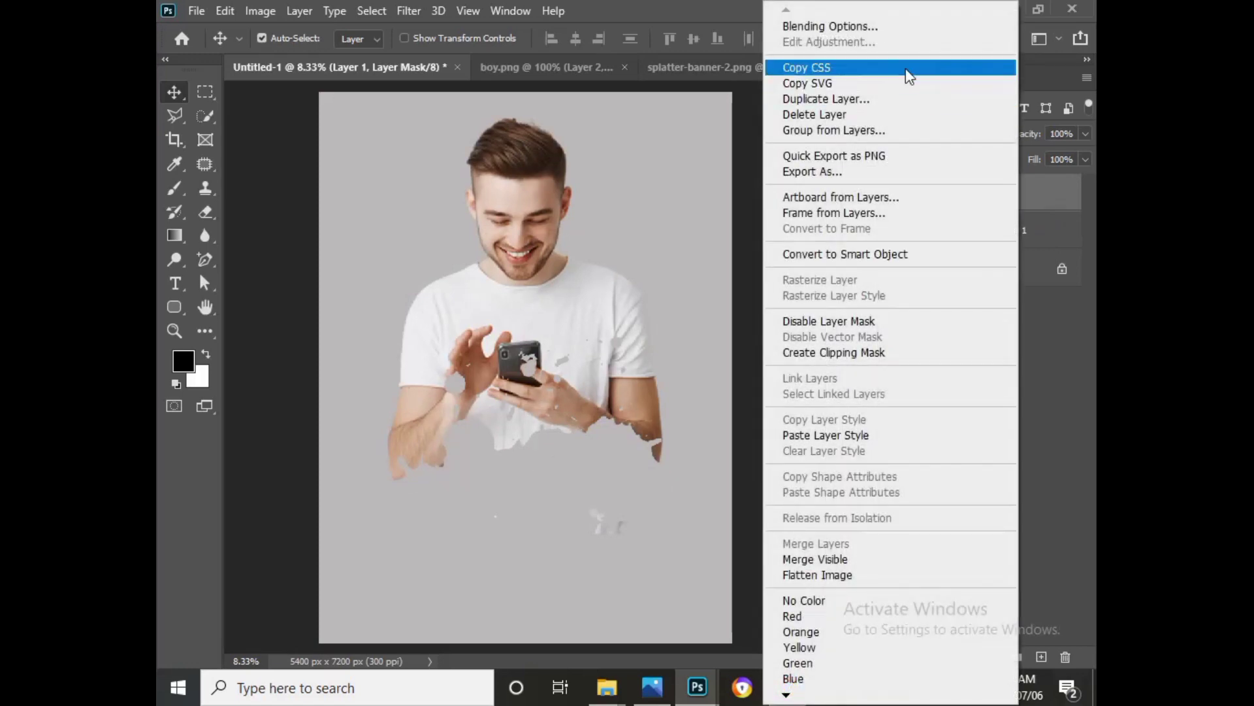
pyautogui.click(877, 25)
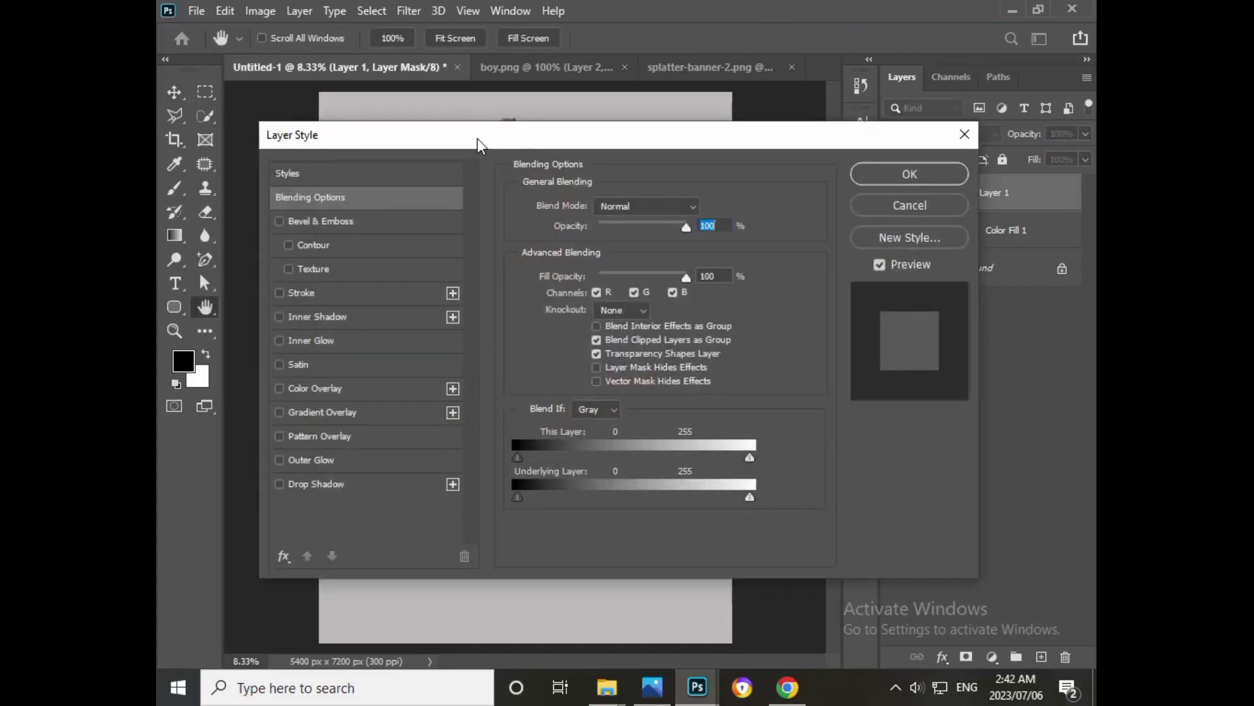
pyautogui.moveTo(477, 138); pyautogui.dragTo(848, 143)
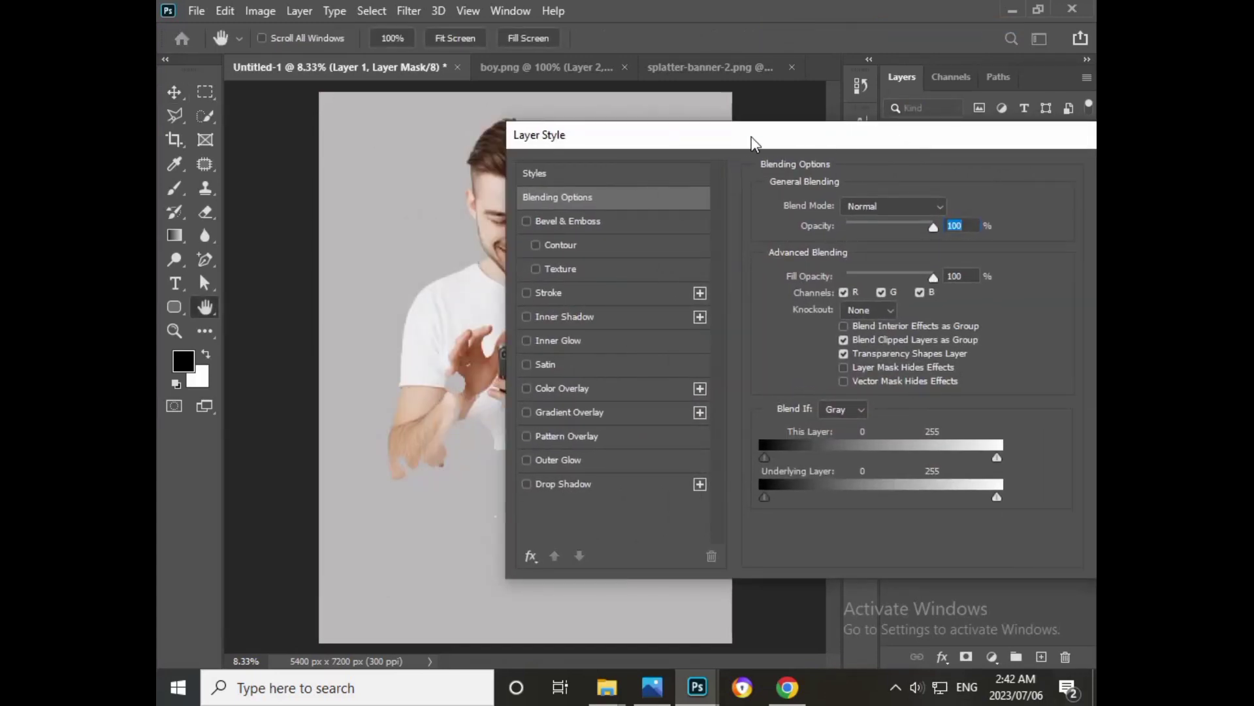
pyautogui.moveTo(741, 138); pyautogui.dragTo(828, 96)
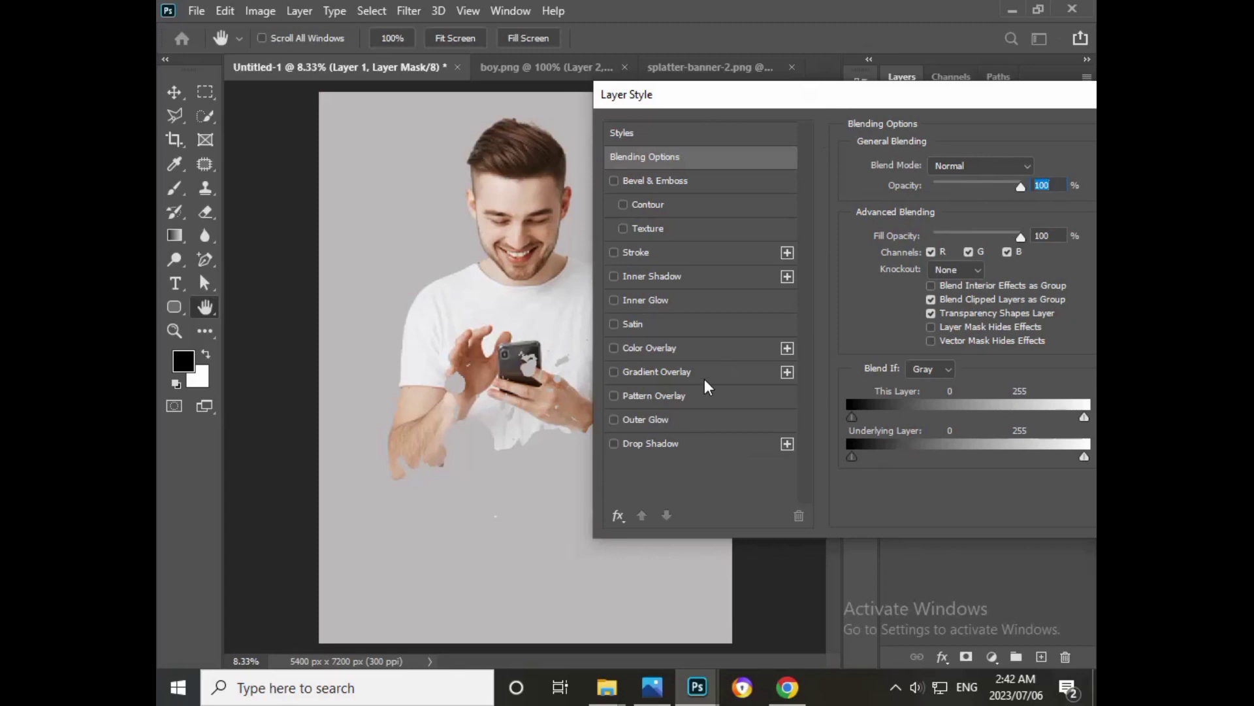
pyautogui.click(676, 443)
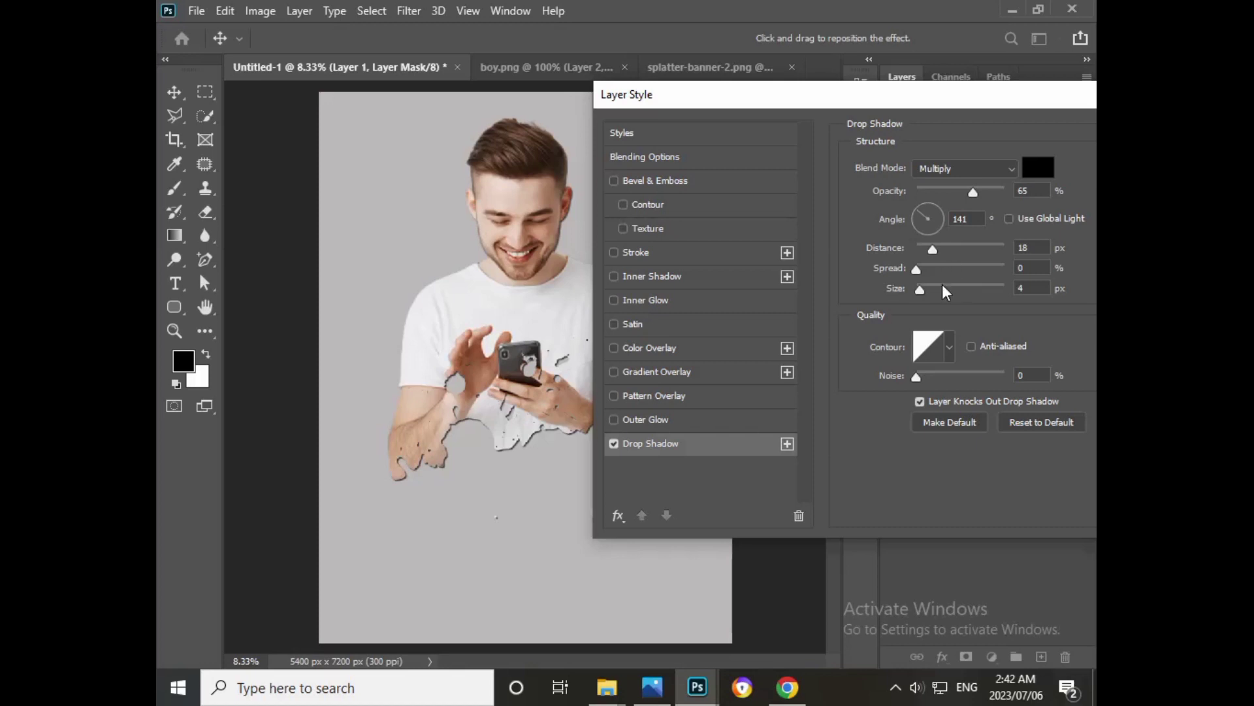
pyautogui.moveTo(935, 247); pyautogui.dragTo(942, 246)
pyautogui.click(953, 248)
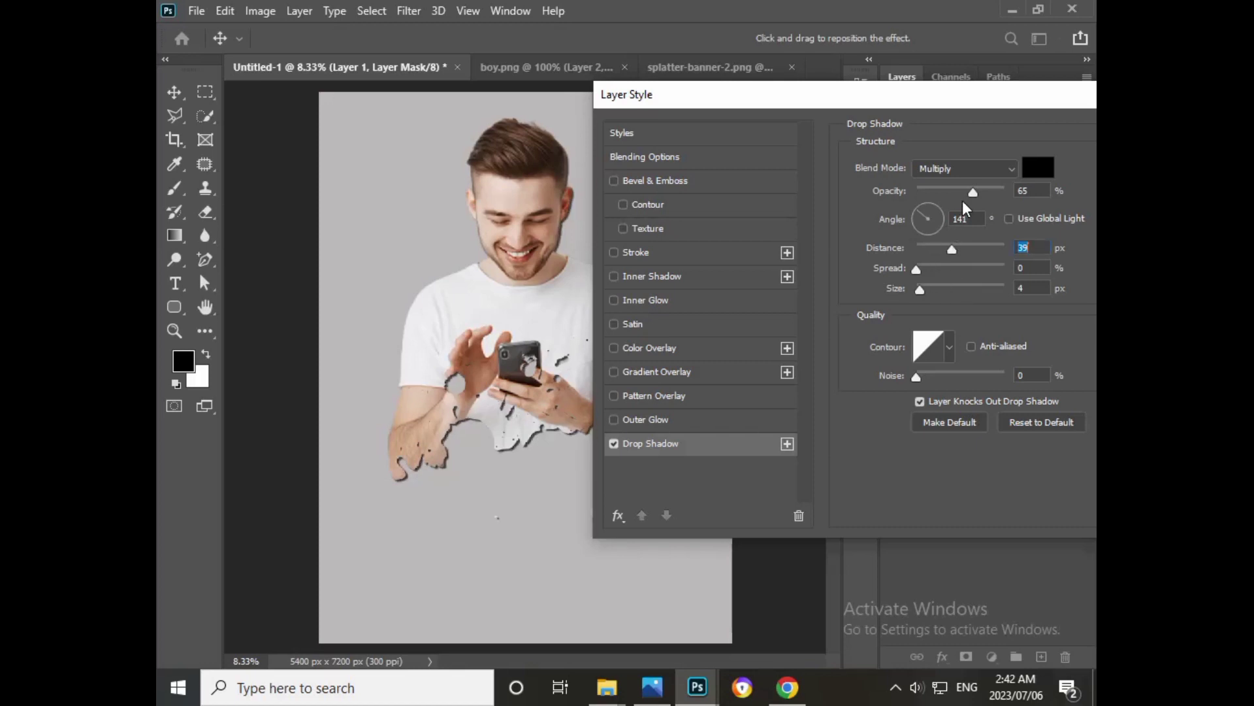
pyautogui.moveTo(978, 190); pyautogui.dragTo(986, 190)
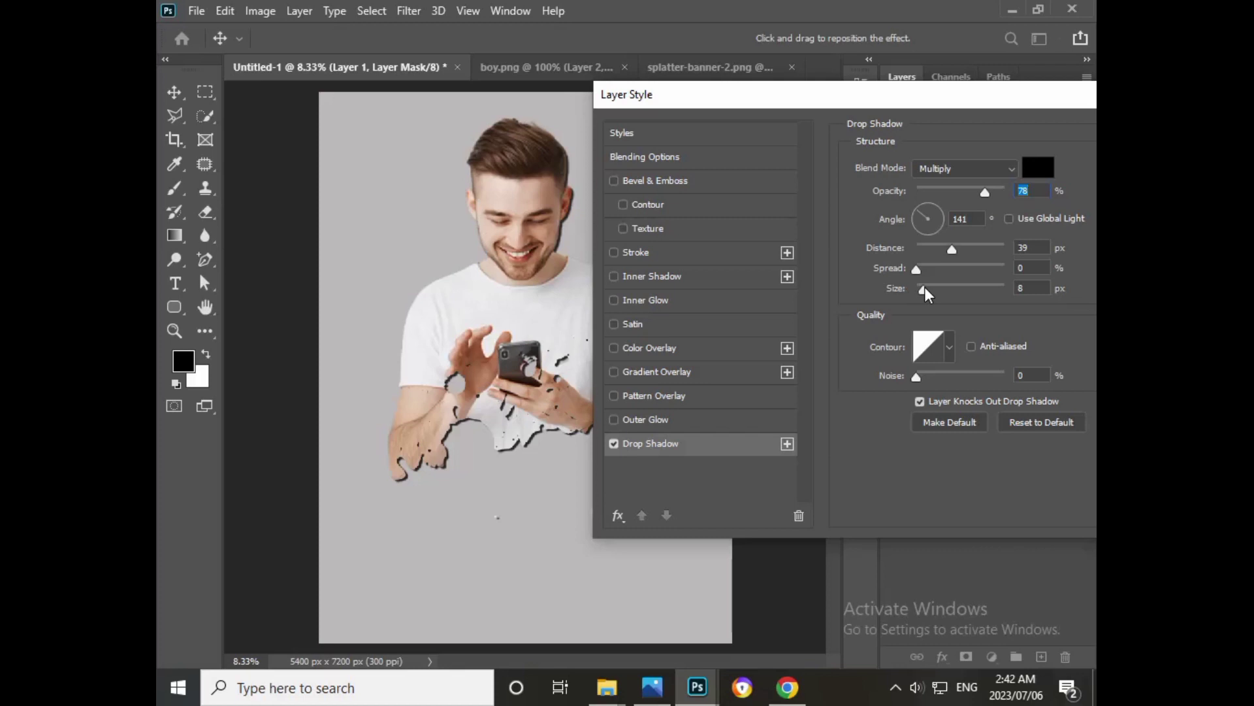
pyautogui.moveTo(924, 288); pyautogui.dragTo(936, 288)
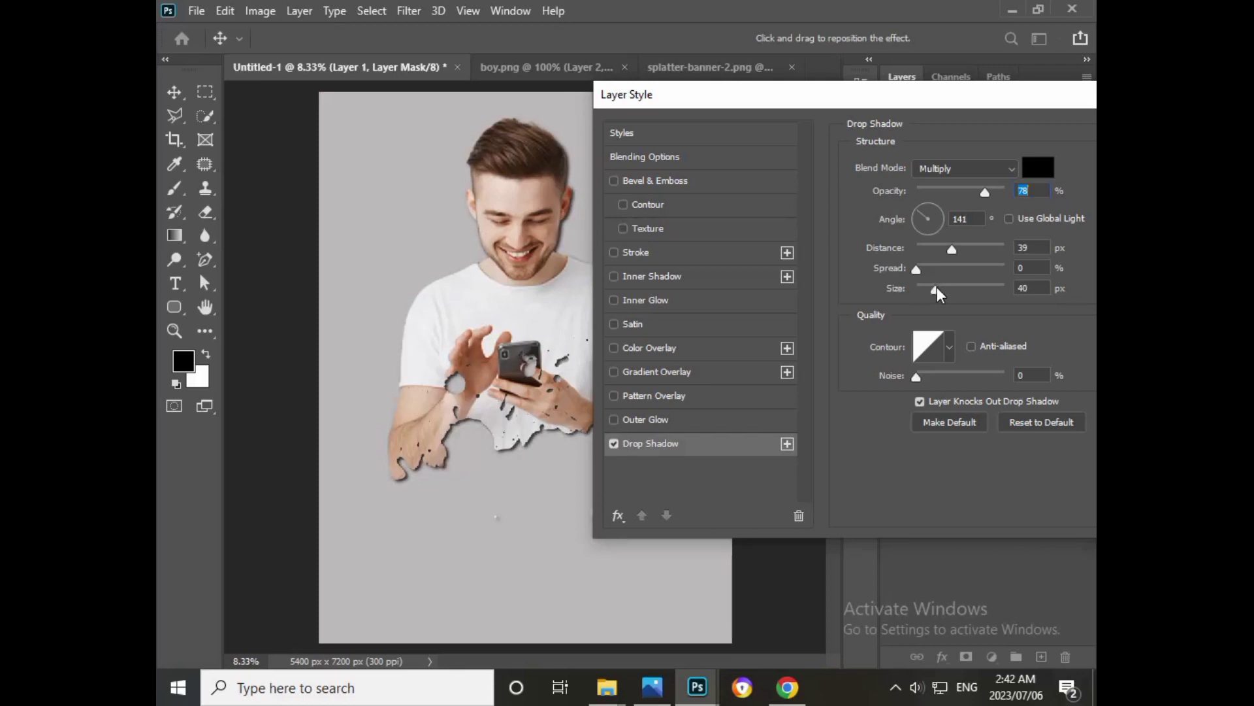
pyautogui.click(937, 288)
pyautogui.moveTo(874, 103); pyautogui.dragTo(604, 118)
pyautogui.click(956, 144)
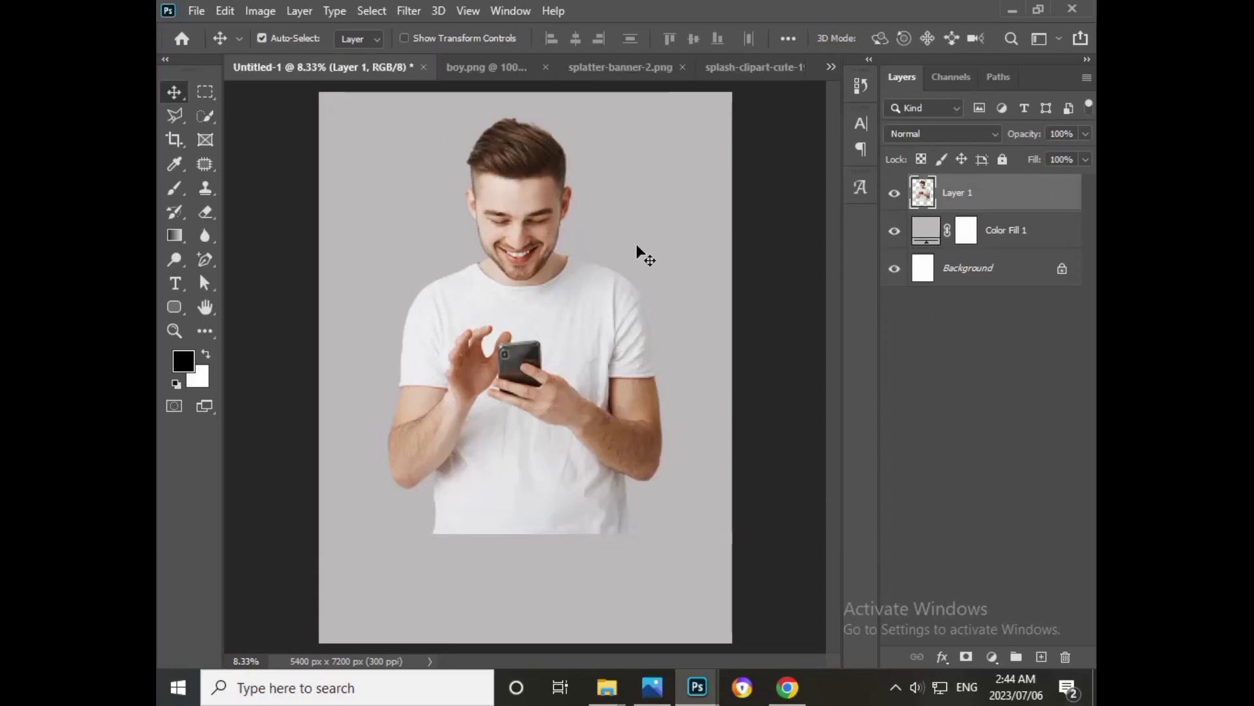
# - Drag the blue bubble splash from splash-clipart-cute-19.png into Untitled-1 as Layer 2
pyautogui.click(782, 68)
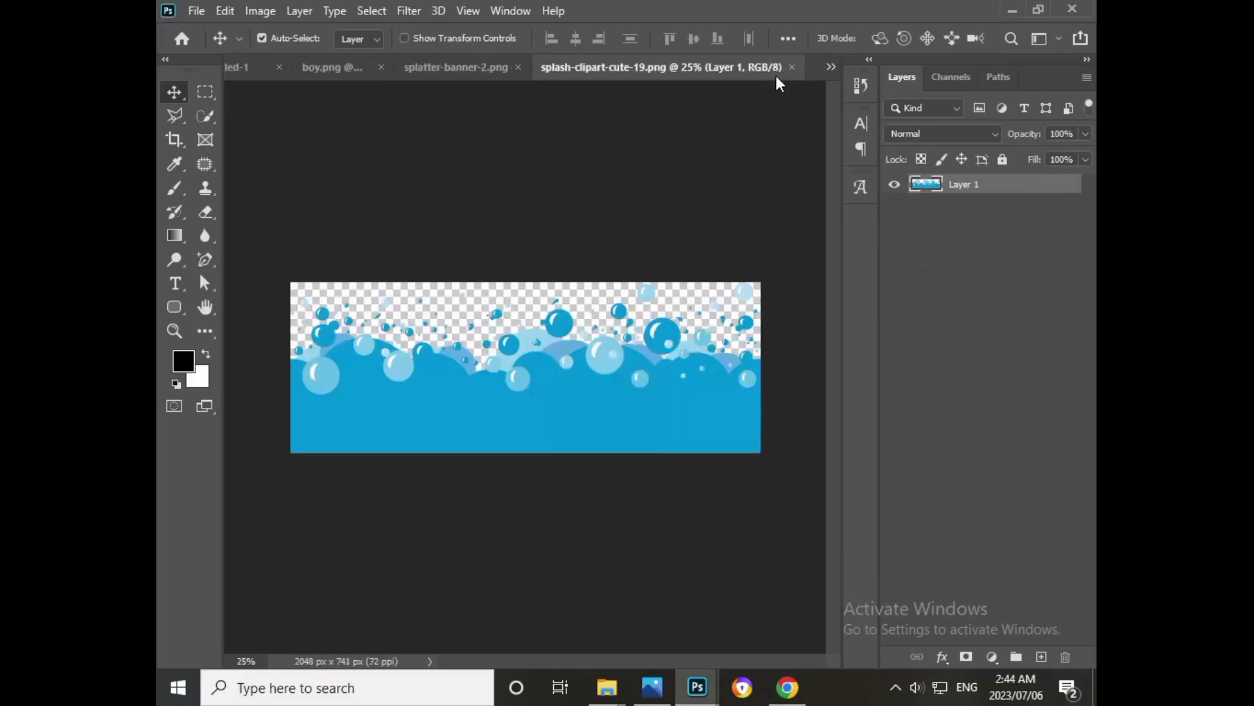
pyautogui.moveTo(630, 371)
pyautogui.mouseDown()
pyautogui.moveTo(452, 187)
pyautogui.moveTo(274, 77)
pyautogui.moveTo(406, 292)
pyautogui.mouseUp()
pyautogui.moveTo(540, 477); pyautogui.dragTo(540, 477)
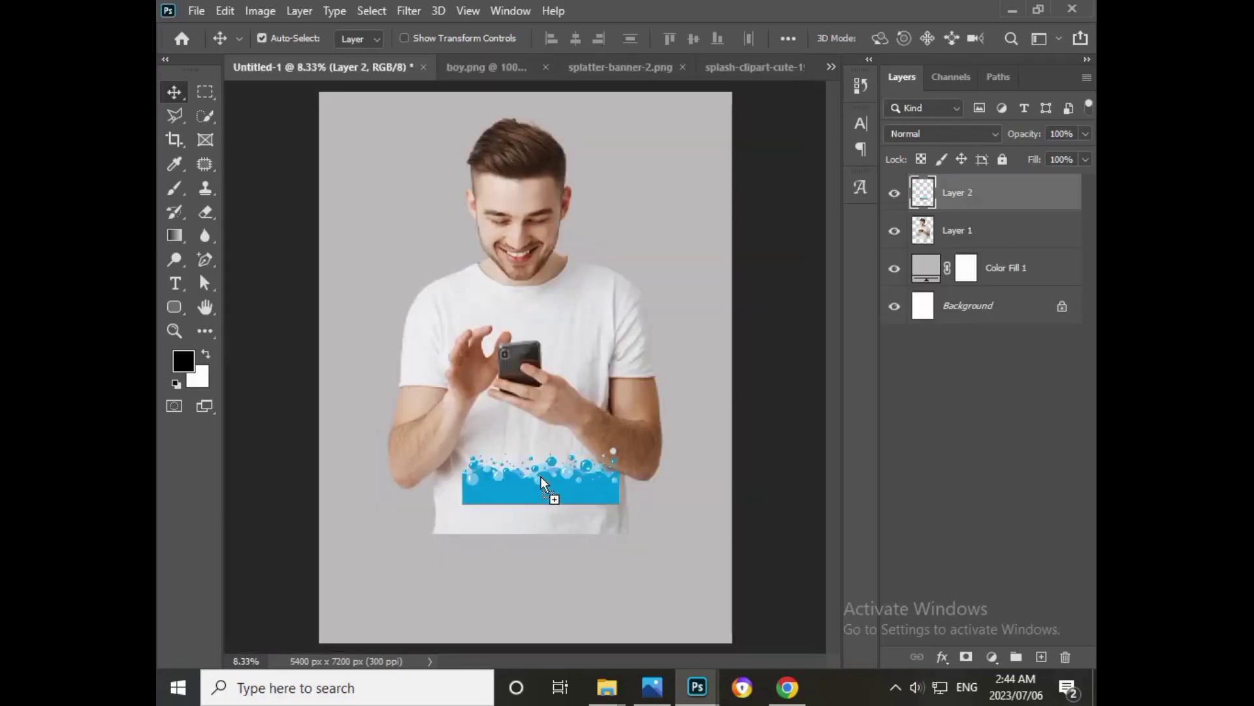
# - Scale the bubble splash to about 196% and position it across the man's waist
pyautogui.press('ctrl')
pyautogui.hotkey('ctrl', 't')
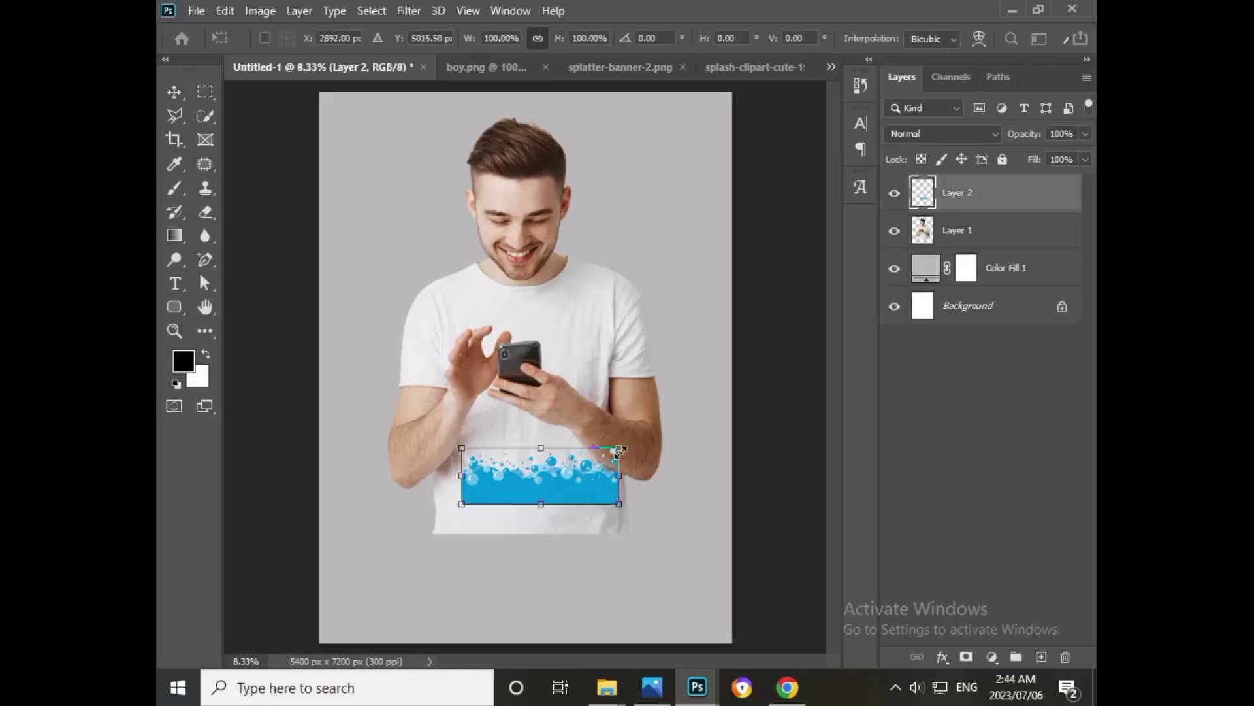
pyautogui.moveTo(632, 445); pyautogui.dragTo(706, 416)
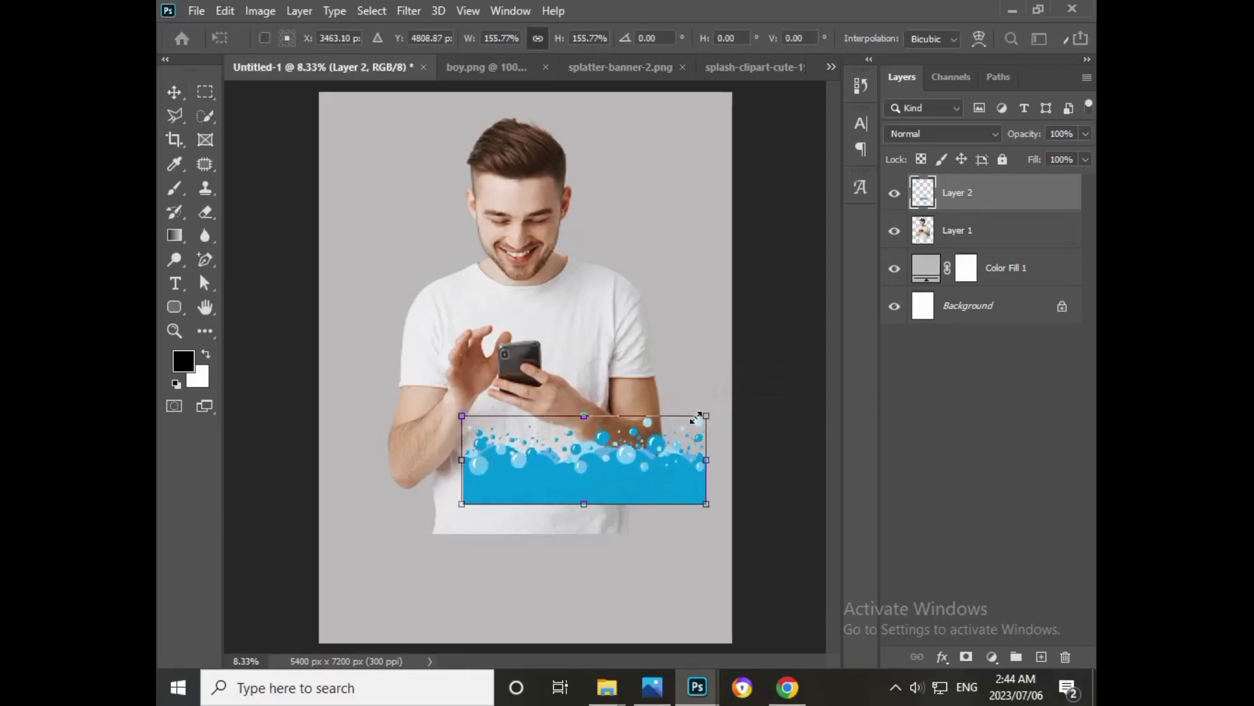
pyautogui.moveTo(627, 459); pyautogui.dragTo(558, 465)
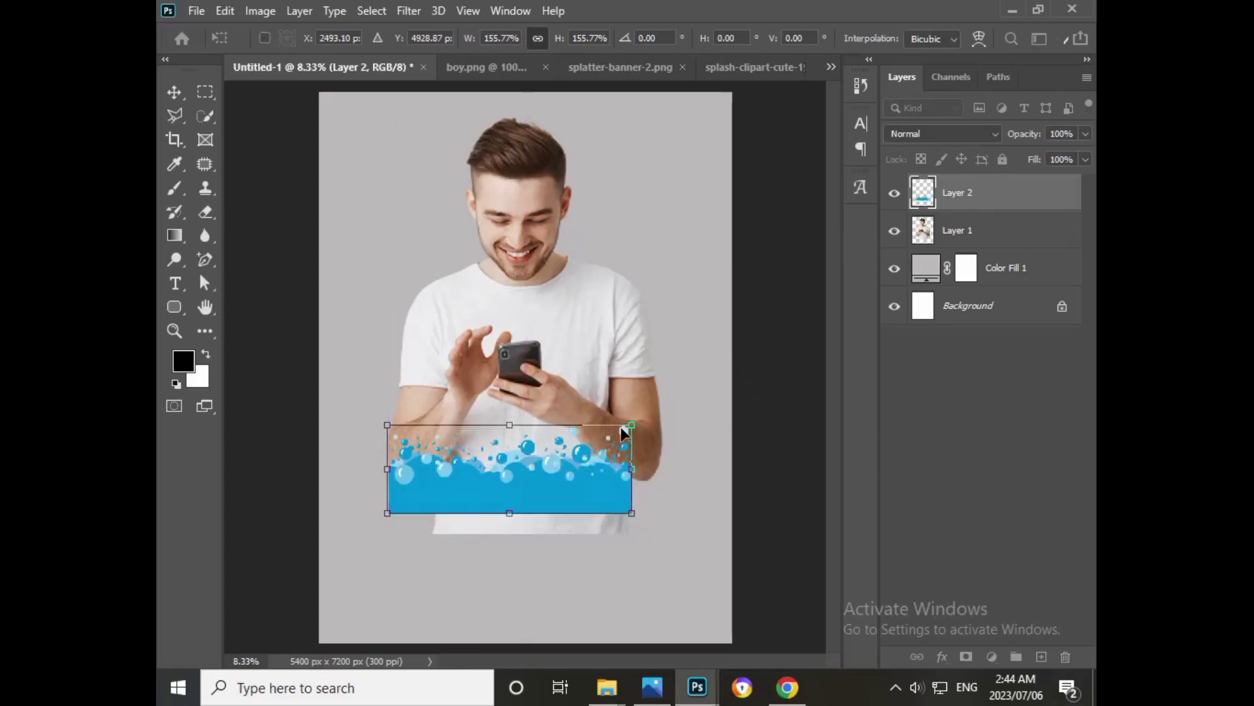
pyautogui.moveTo(632, 424); pyautogui.dragTo(686, 395)
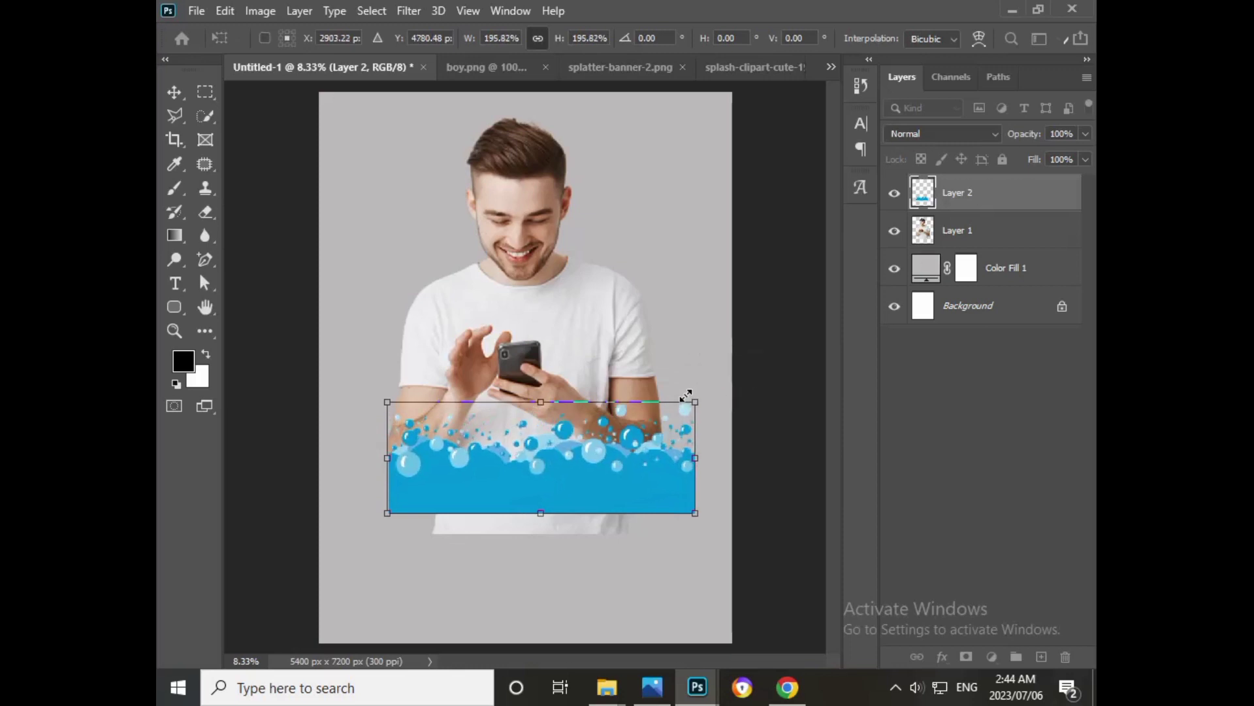
pyautogui.moveTo(621, 458); pyautogui.dragTo(614, 480)
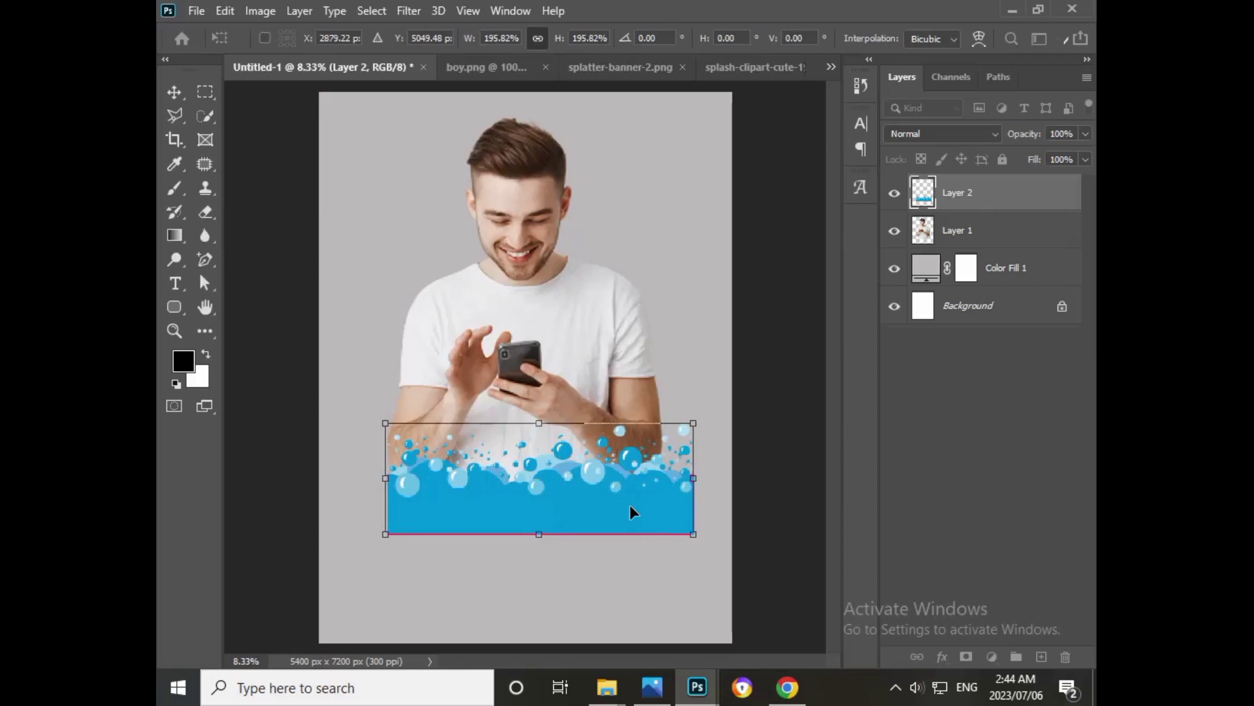
pyautogui.press('Left')
pyautogui.press('Left')
pyautogui.press('Left')
pyautogui.press('Left')
pyautogui.press('Left')
pyautogui.press('Left')
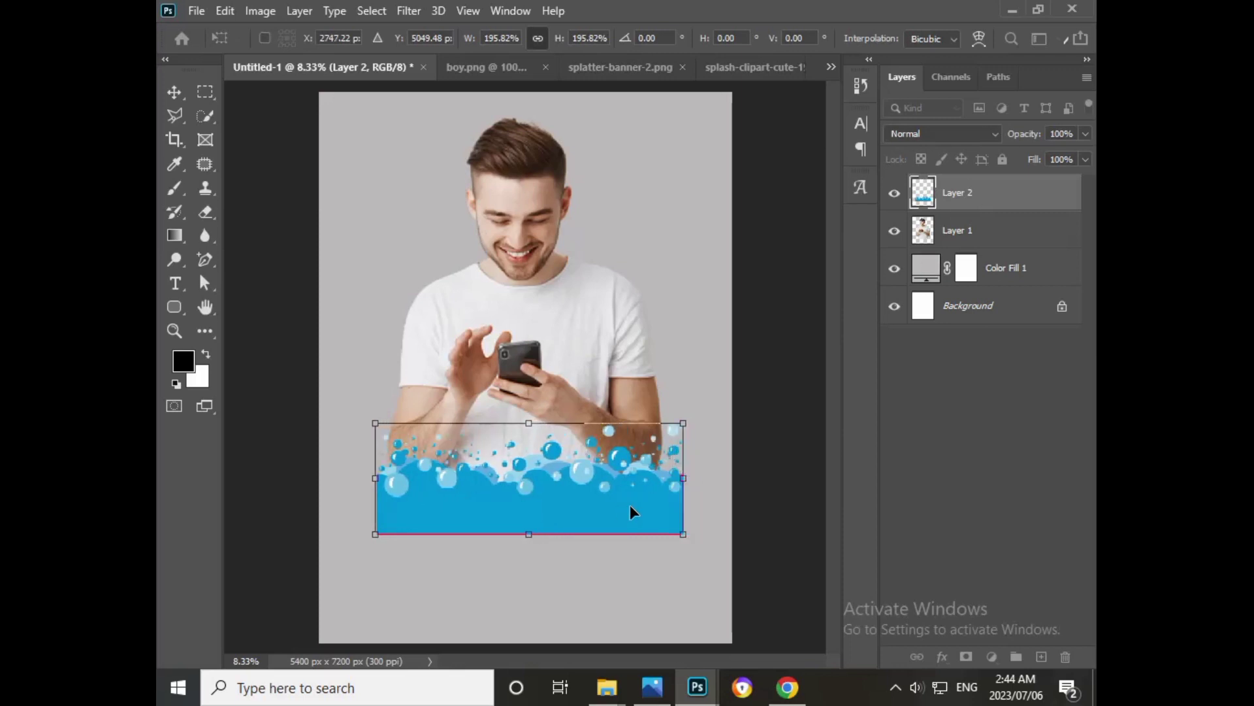
pyautogui.press('Right')
pyautogui.press('Return')
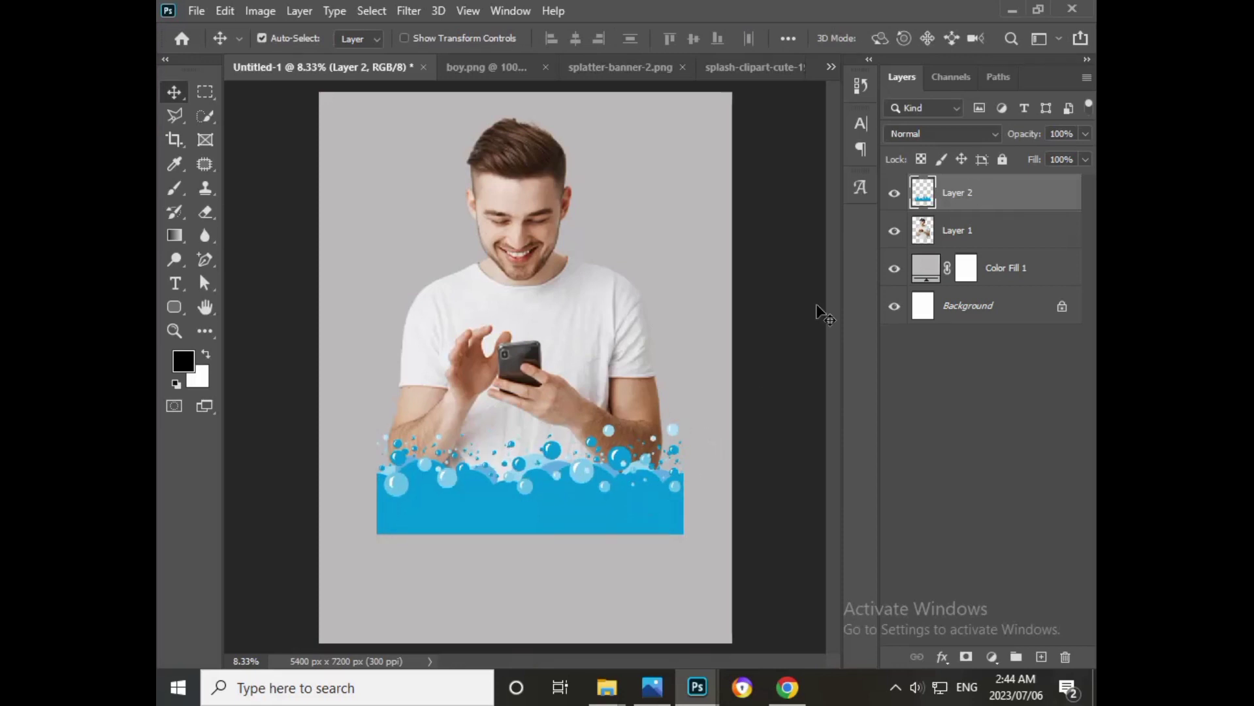
# - Select the bubble splash's pixels and add them as a layer mask on the man's layer
pyautogui.rightClick(918, 199)
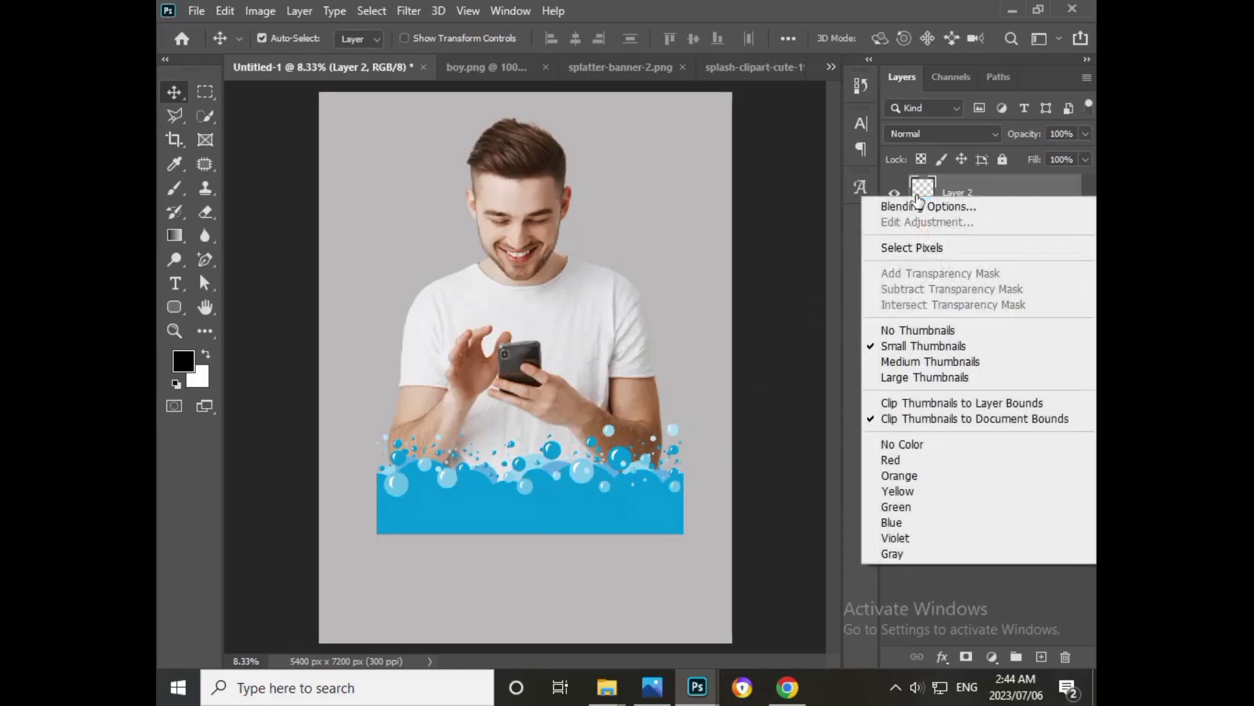
pyautogui.click(917, 248)
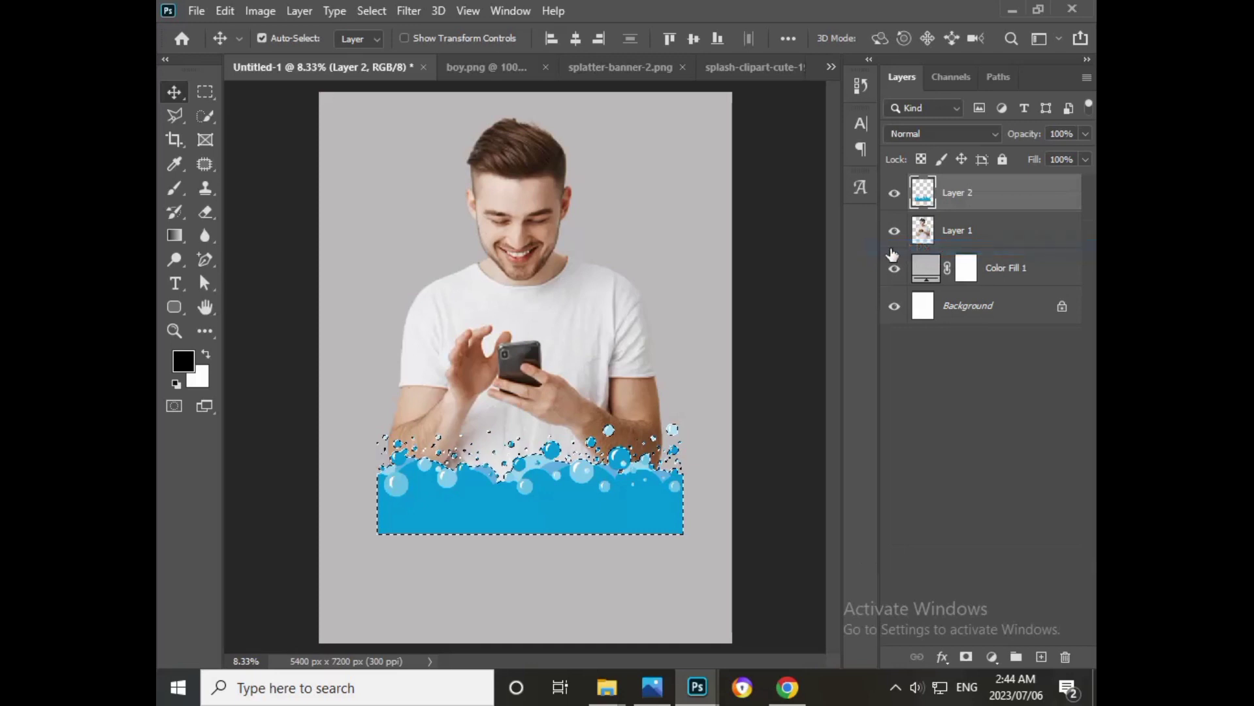
pyautogui.click(978, 234)
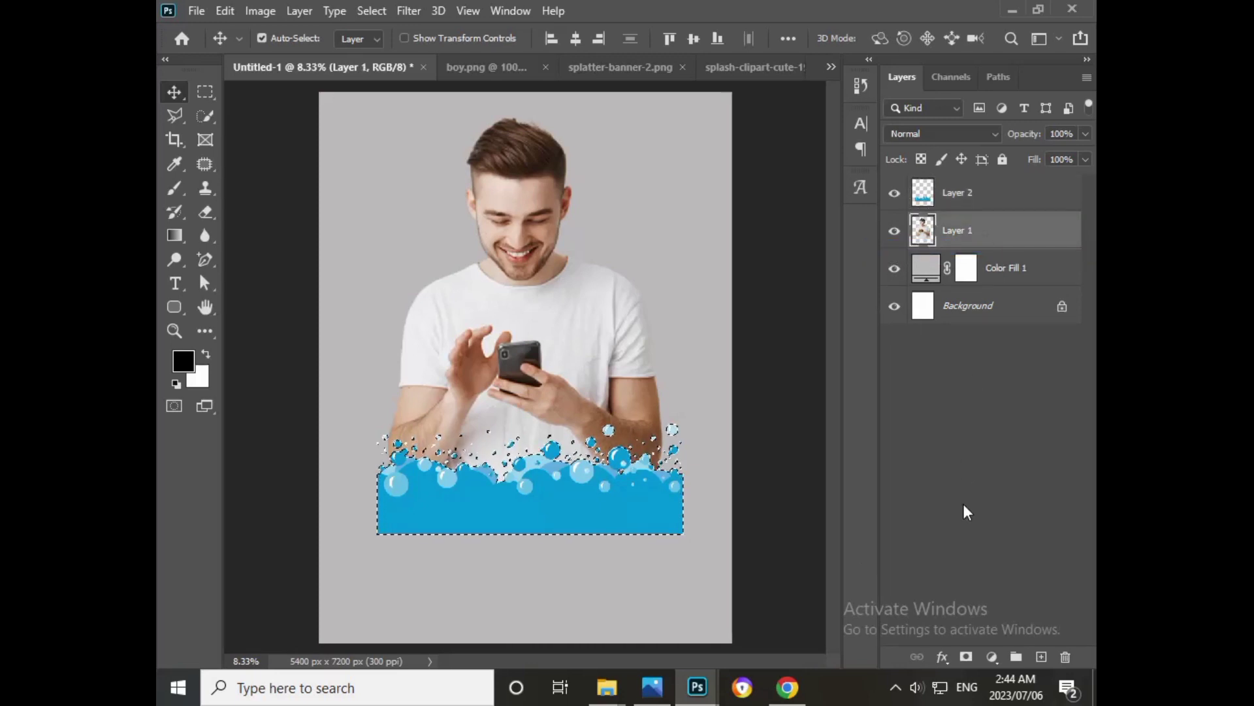
pyautogui.click(966, 655)
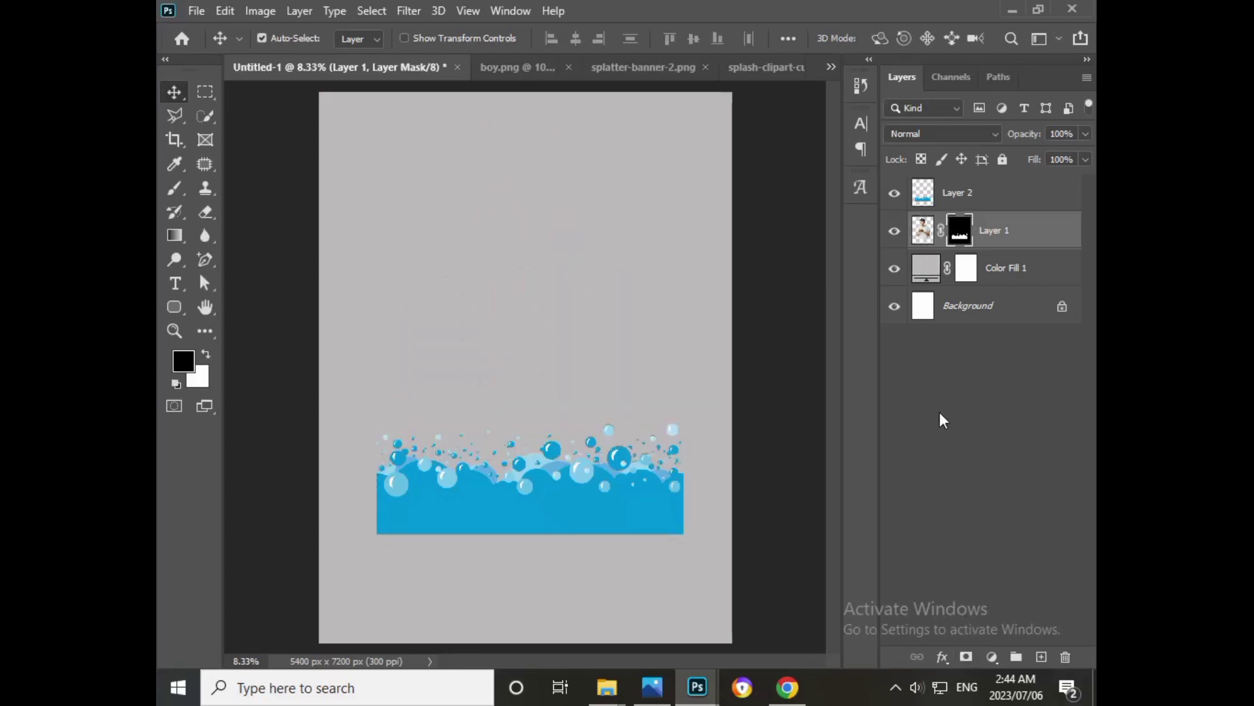
# - Delete the bubble splash layer and invert the man's layer mask
pyautogui.click(955, 194)
pyautogui.press('Delete')
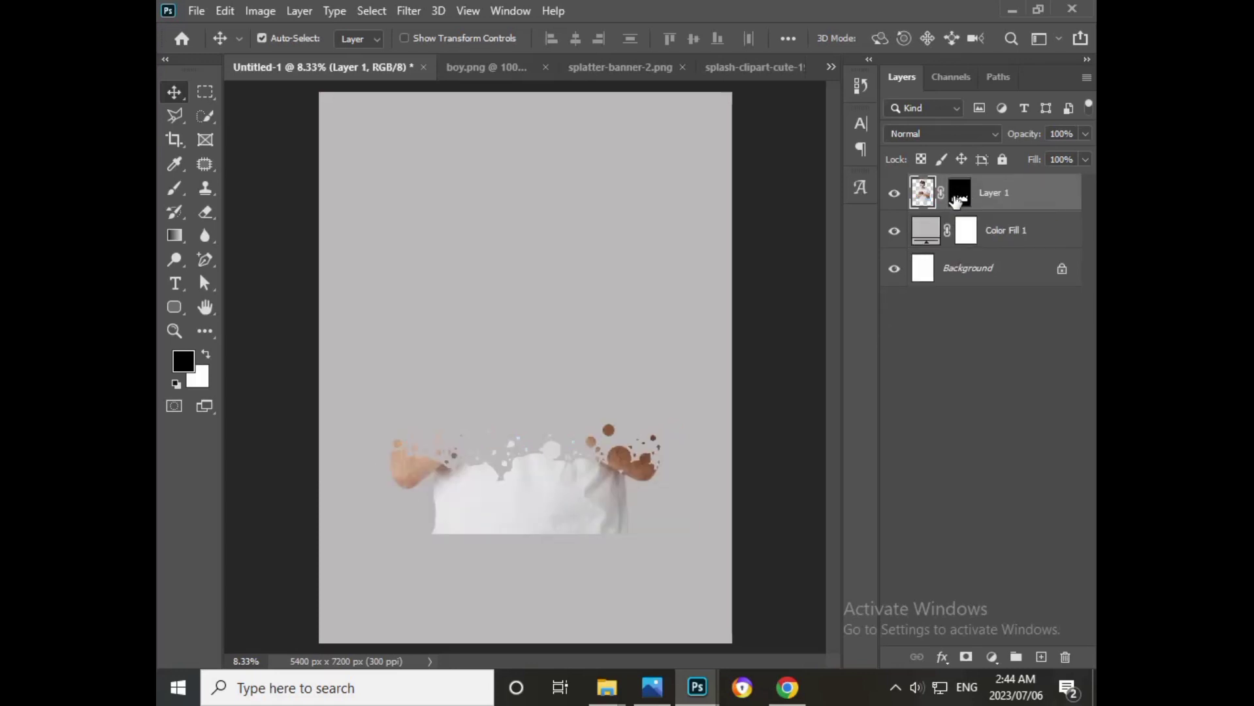
pyautogui.click(956, 198)
pyautogui.press('ctrl')
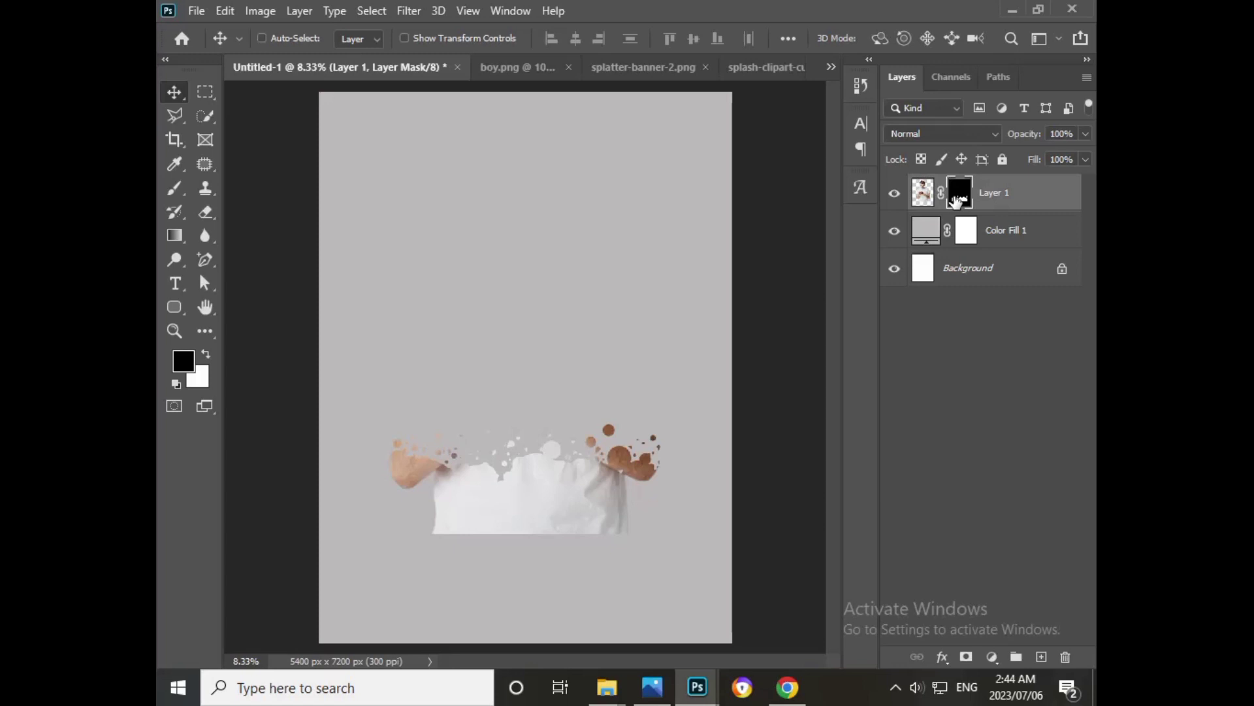
pyautogui.hotkey('ctrl', 'i')
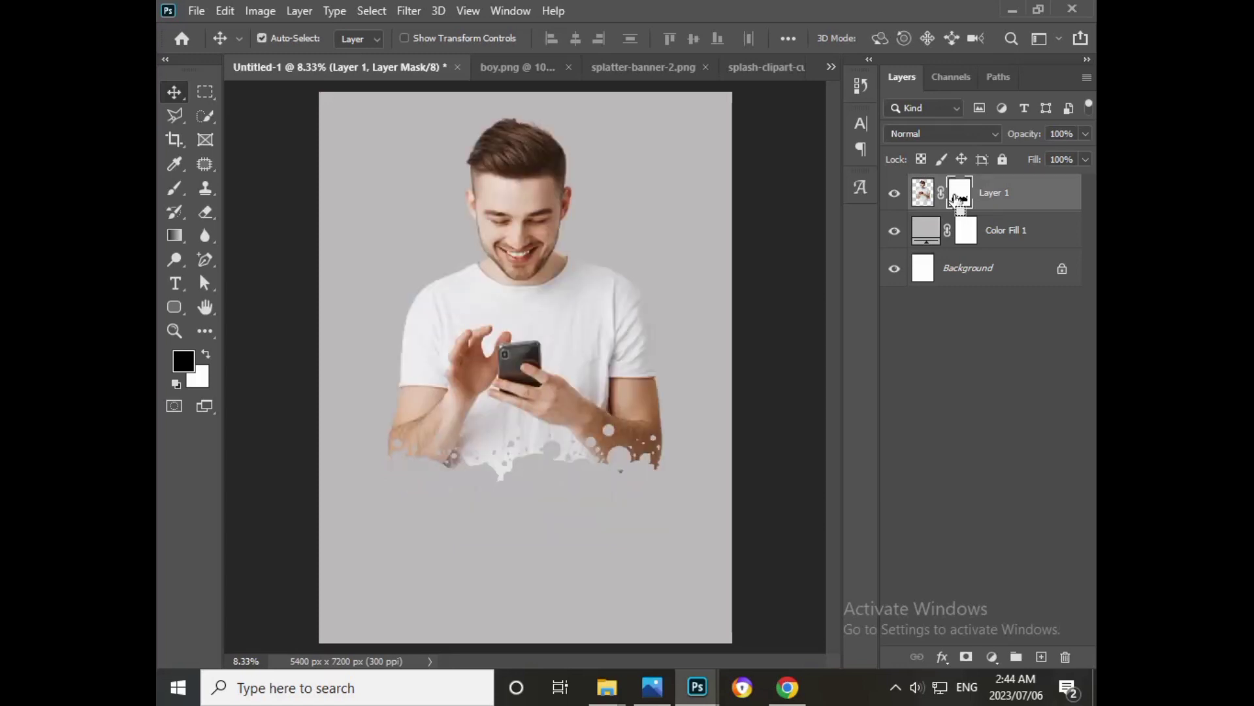
# - Enable Drop Shadow on Layer 1 with about 82% opacity, 69 px distance and 103 px size
pyautogui.rightClick(992, 199)
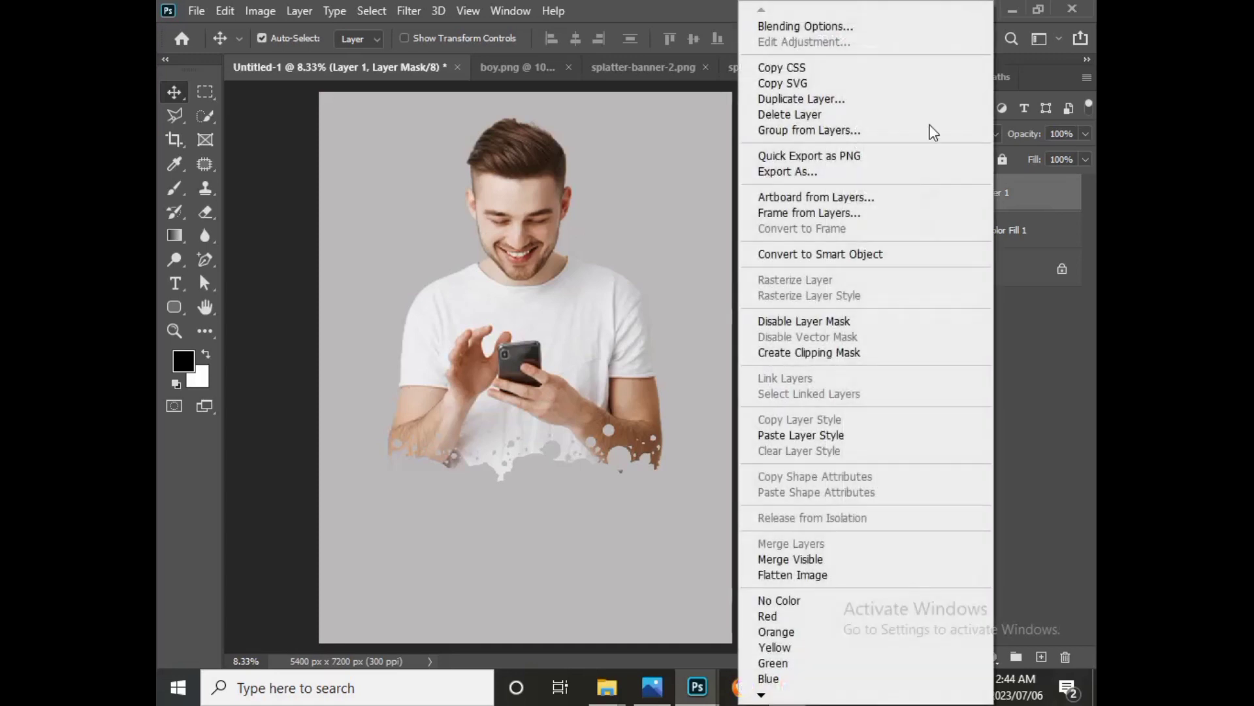
pyautogui.click(824, 28)
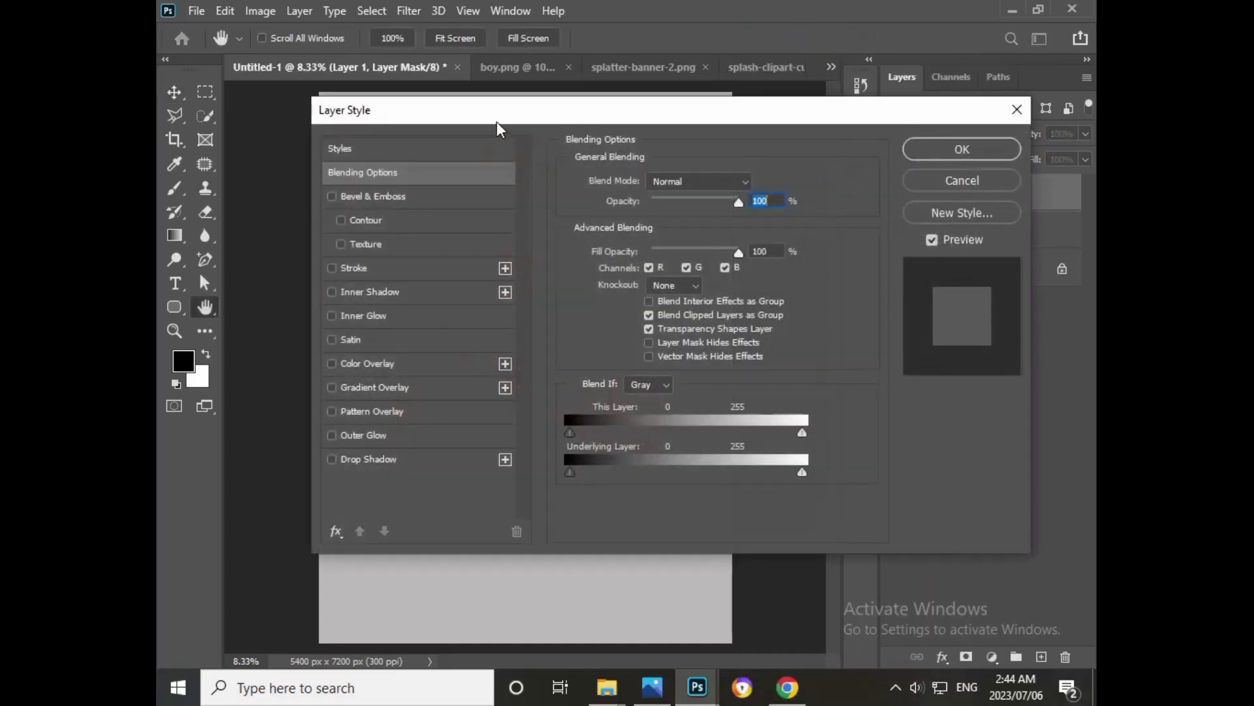
pyautogui.moveTo(496, 122); pyautogui.dragTo(835, 121)
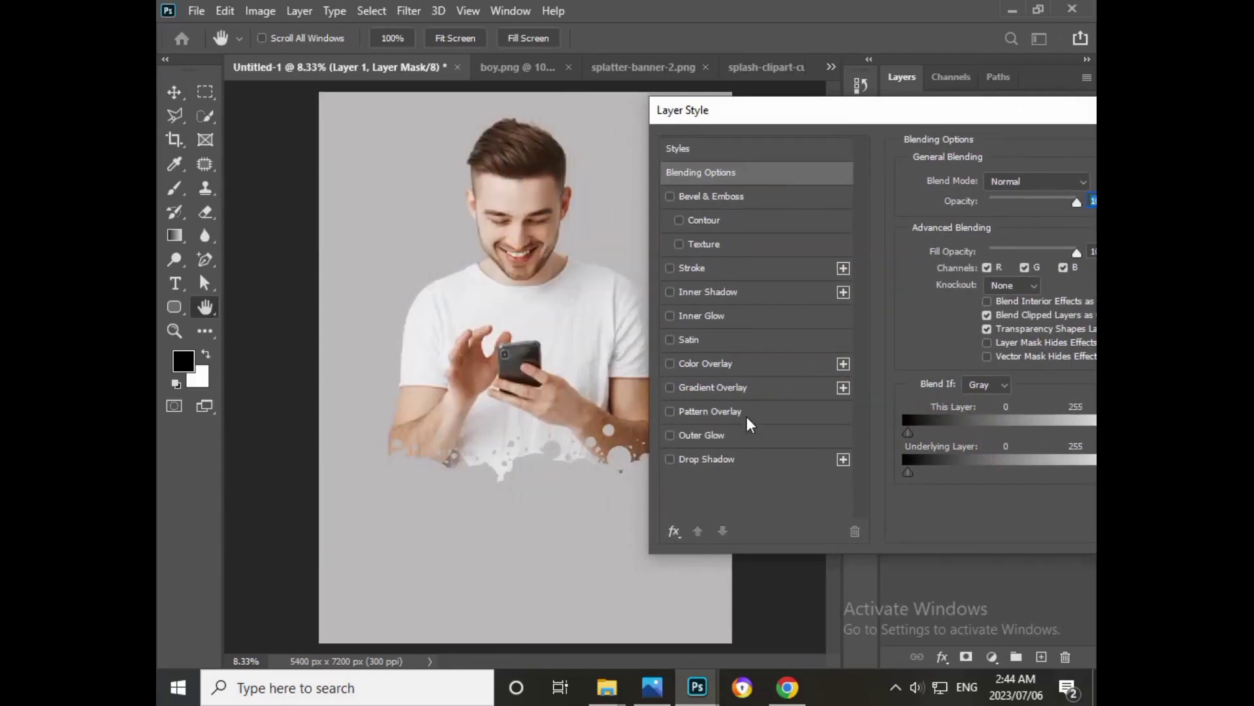
pyautogui.click(734, 457)
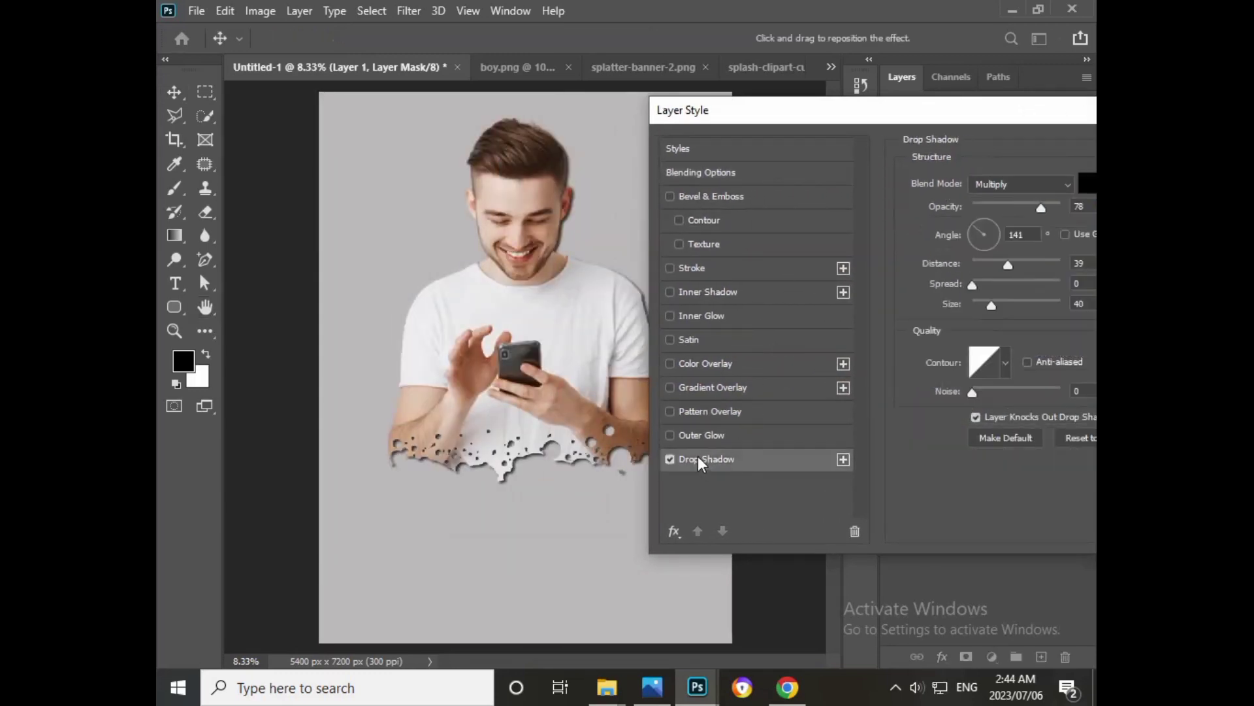
pyautogui.moveTo(828, 115); pyautogui.dragTo(809, 114)
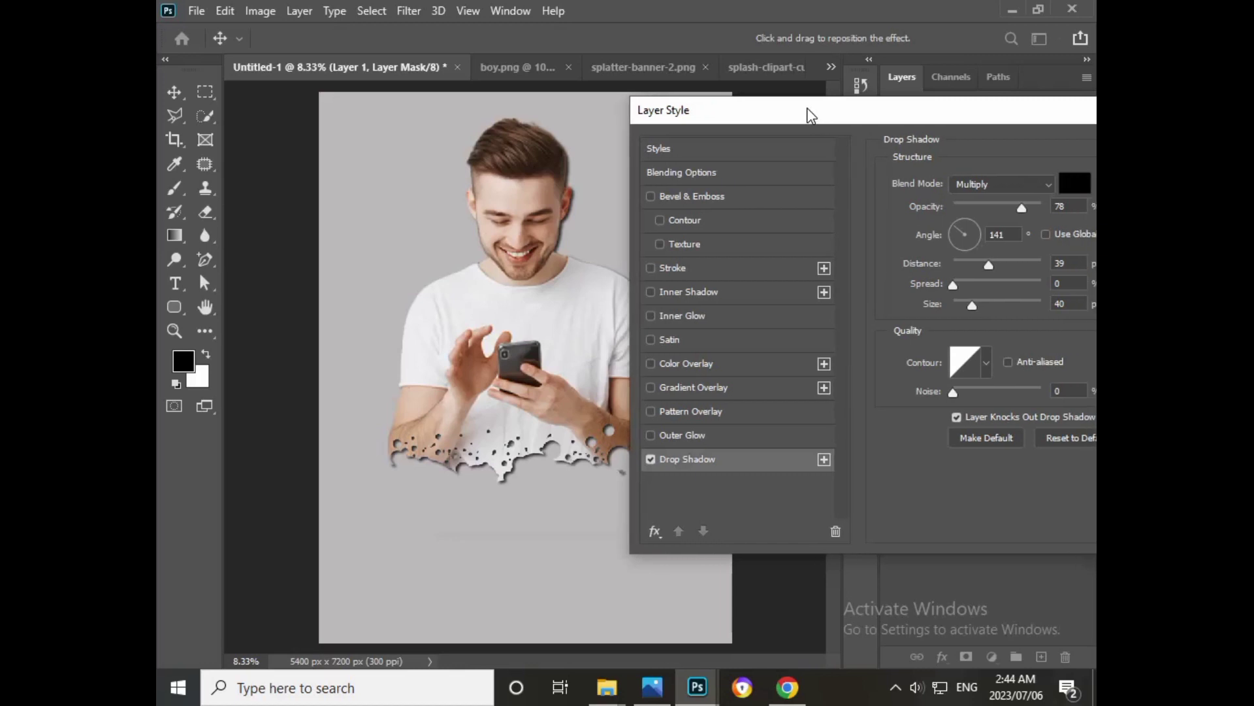
pyautogui.click(1016, 205)
pyautogui.moveTo(997, 261); pyautogui.dragTo(1008, 262)
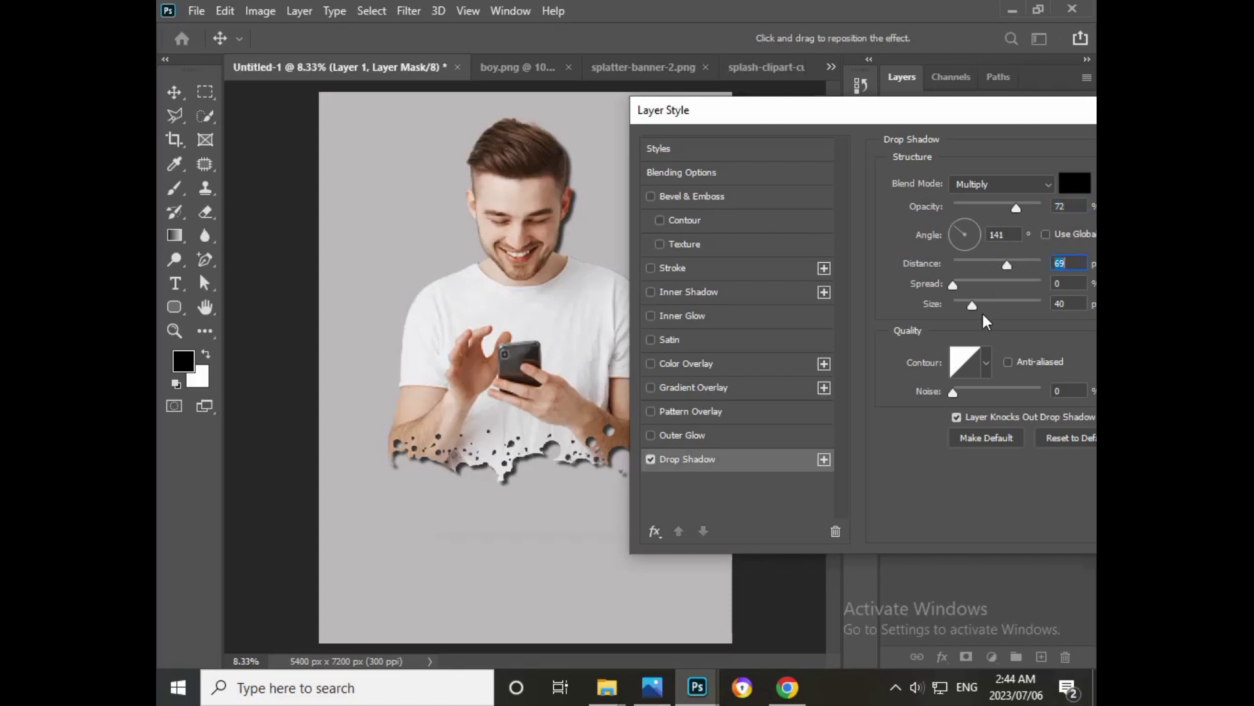
pyautogui.moveTo(982, 303); pyautogui.dragTo(995, 303)
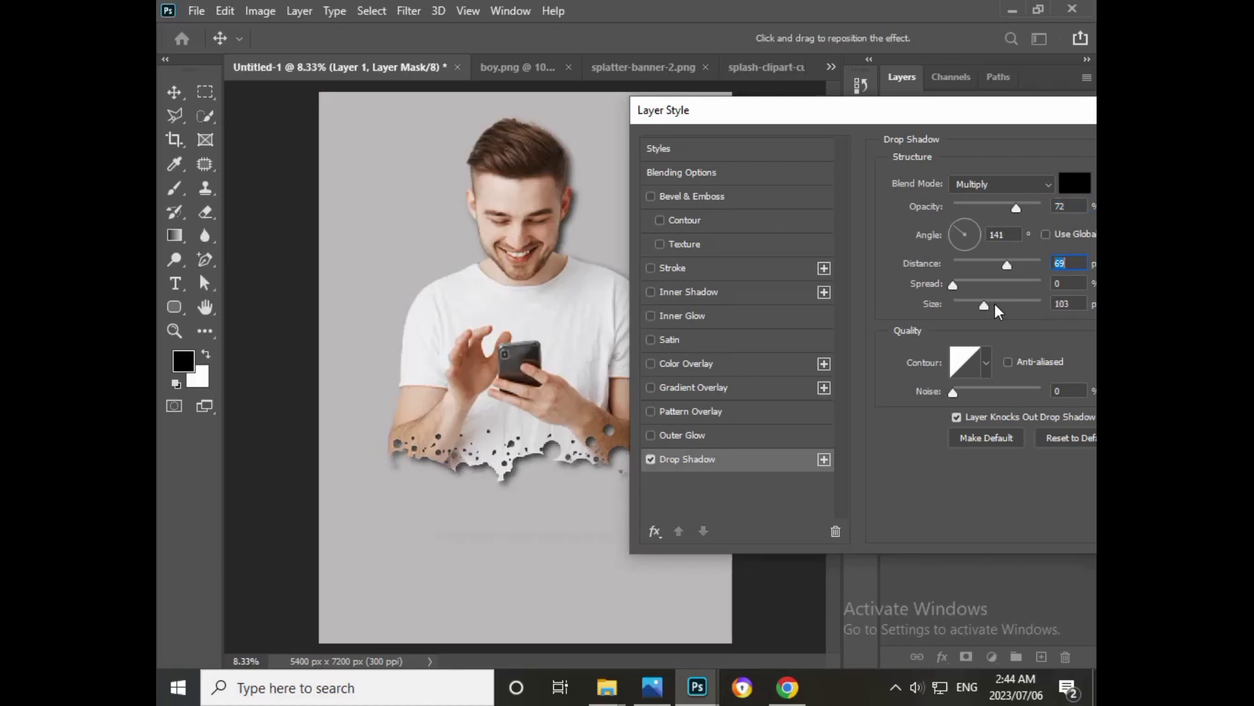
pyautogui.click(995, 303)
pyautogui.moveTo(1018, 207); pyautogui.dragTo(1027, 208)
pyautogui.moveTo(1010, 115); pyautogui.dragTo(806, 126)
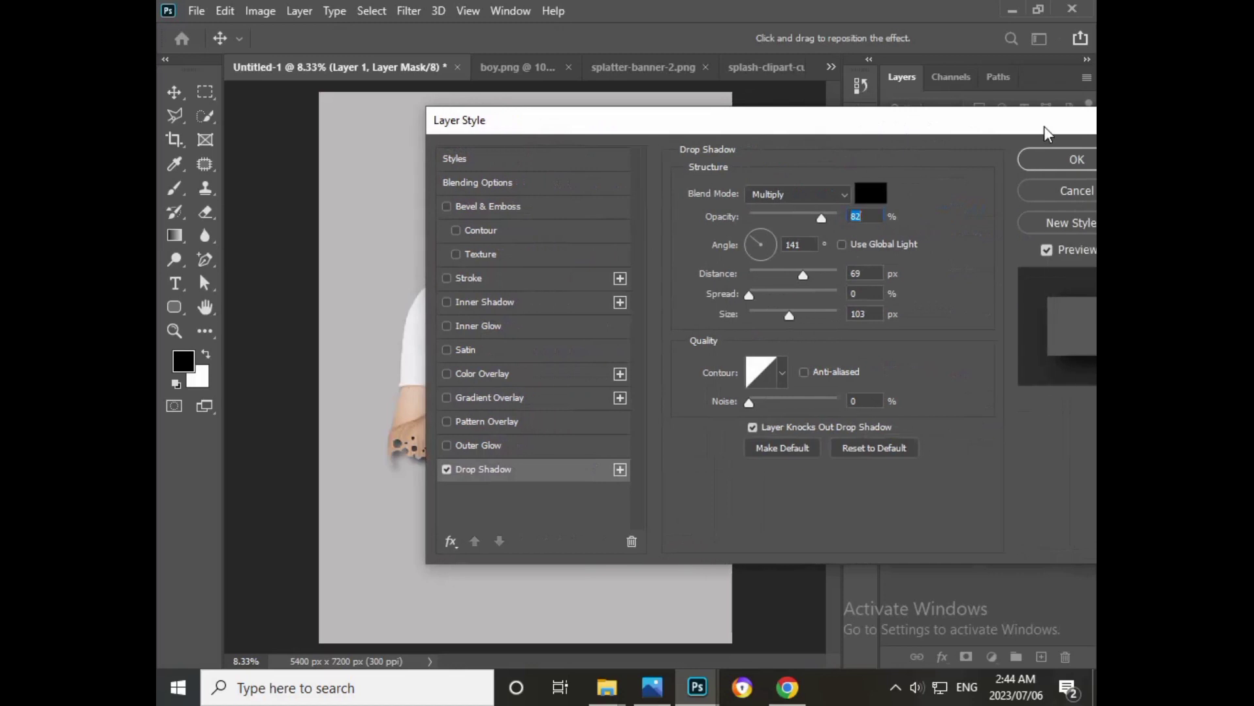
# - Confirm the Layer Style settings so the drop shadow appears as an effect on Layer 1
pyautogui.click(1071, 157)
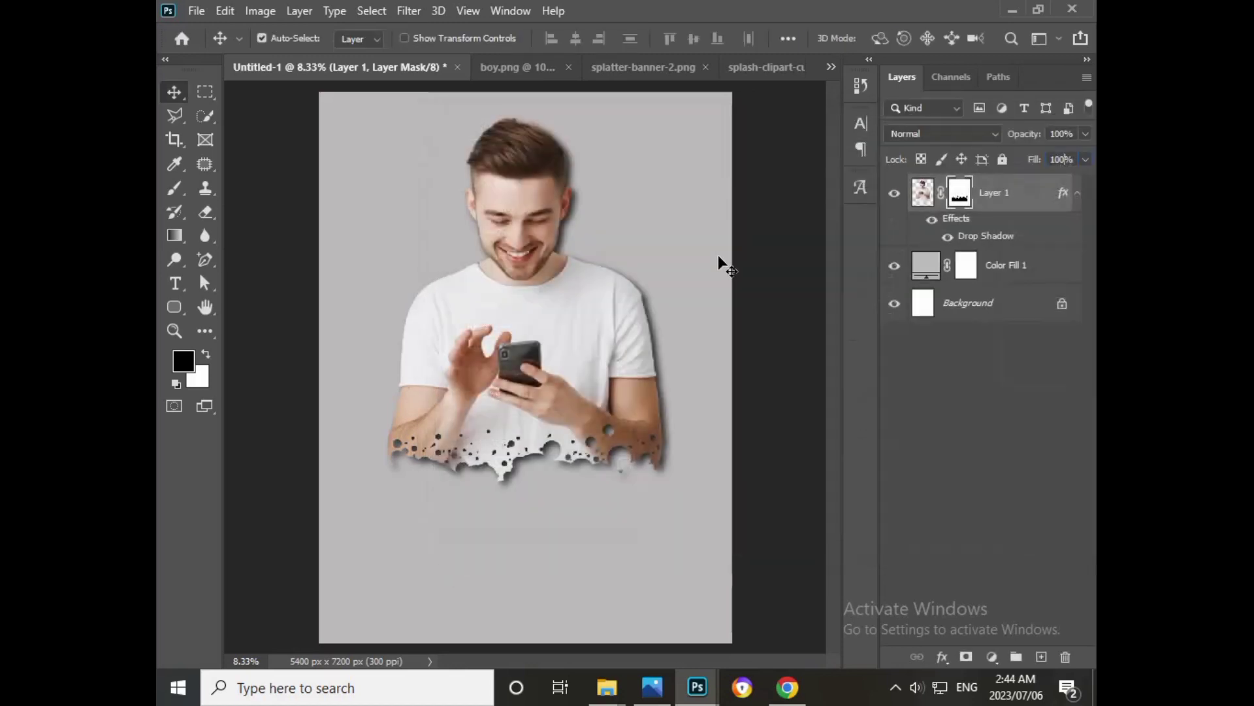